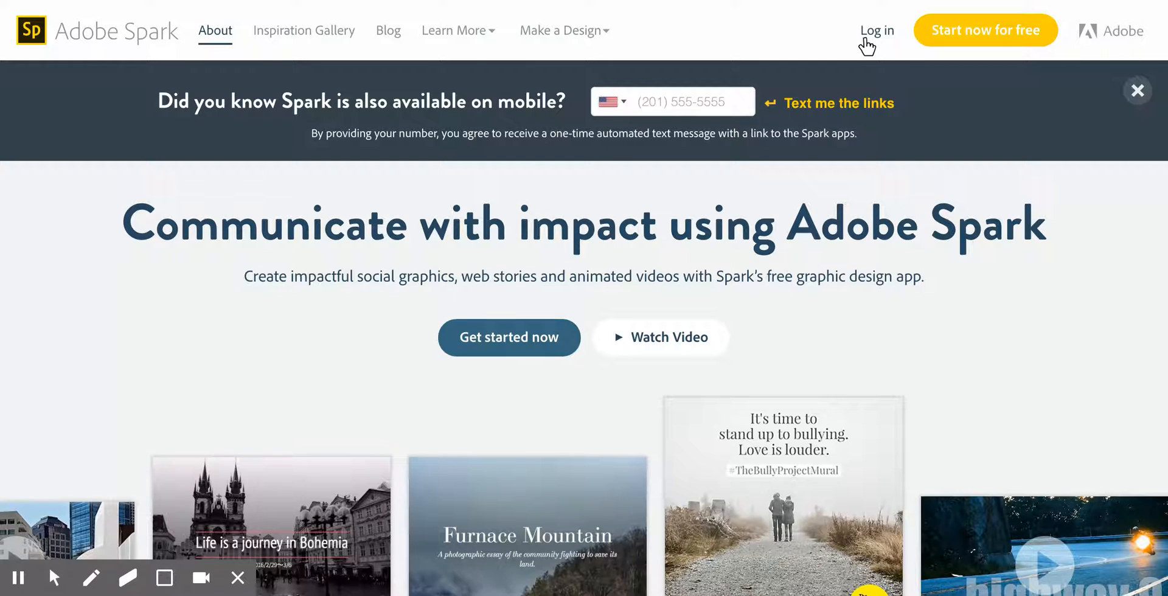
# Log in to Adobe Spark with the Google account and dismiss the newsletter sign-up offer.
pyautogui.click(975, 40)
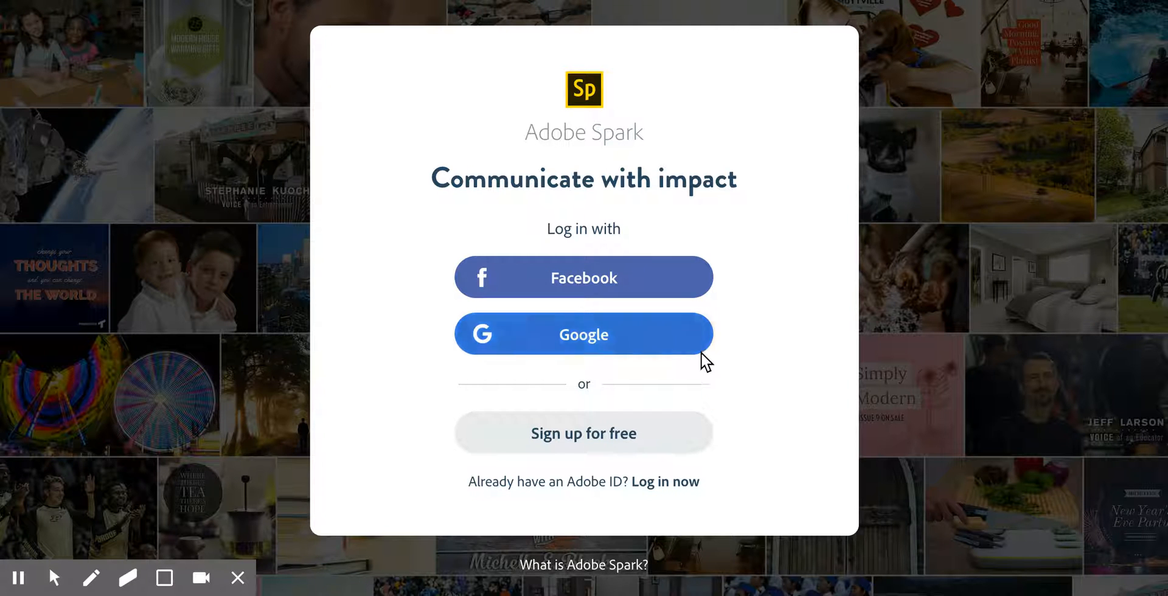
pyautogui.click(634, 328)
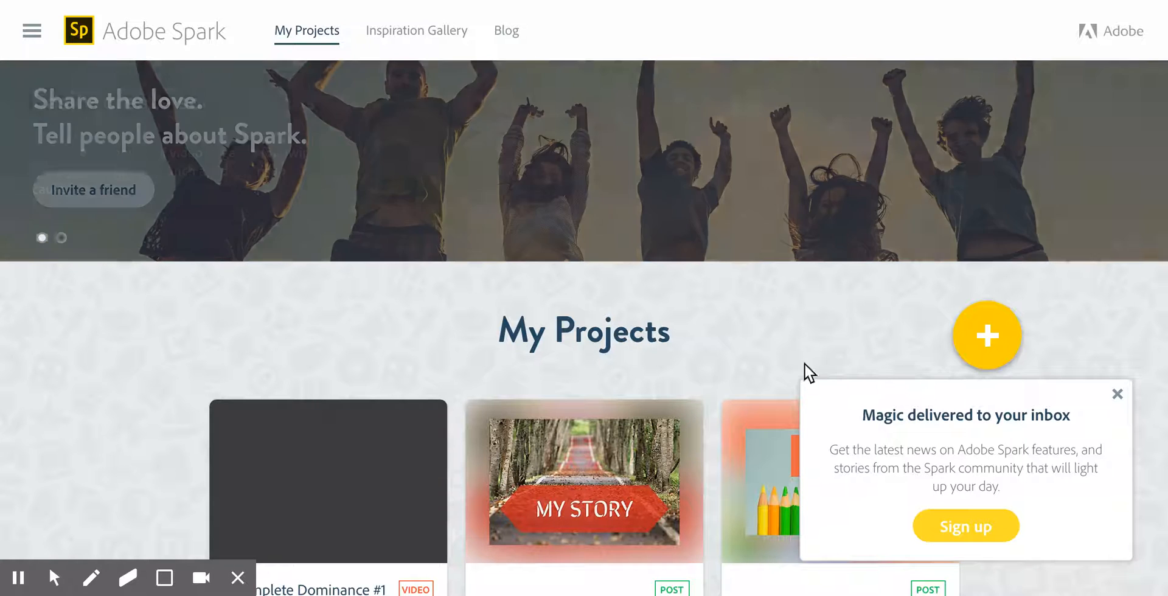
pyautogui.click(1116, 397)
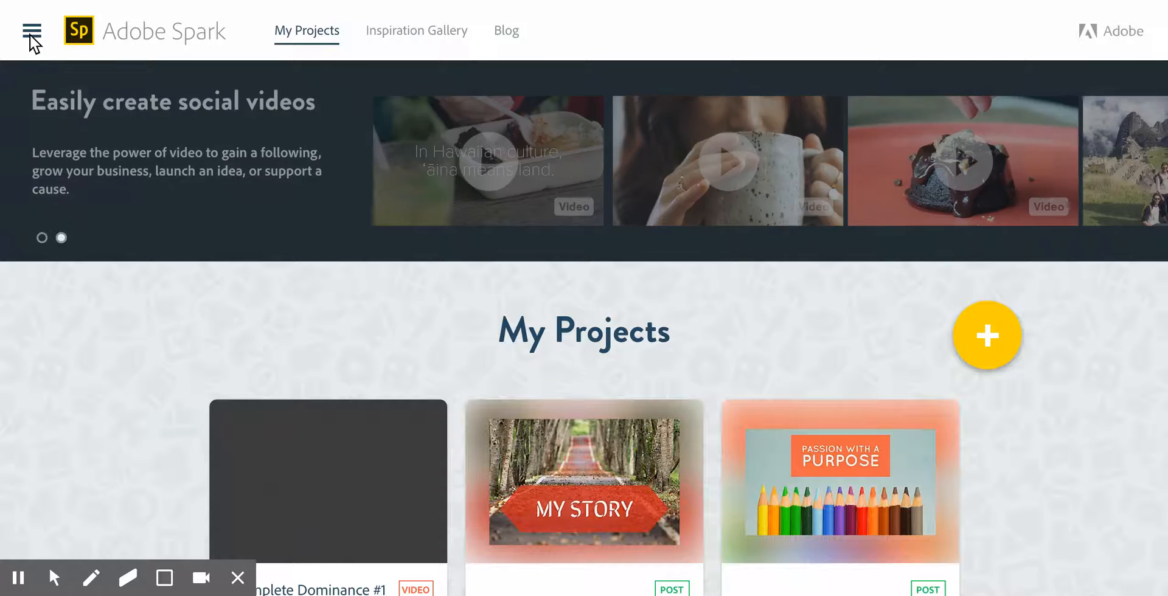
# Examine the site navigation menu, including the creation shortcuts and the account options, and close it.
pyautogui.click(30, 36)
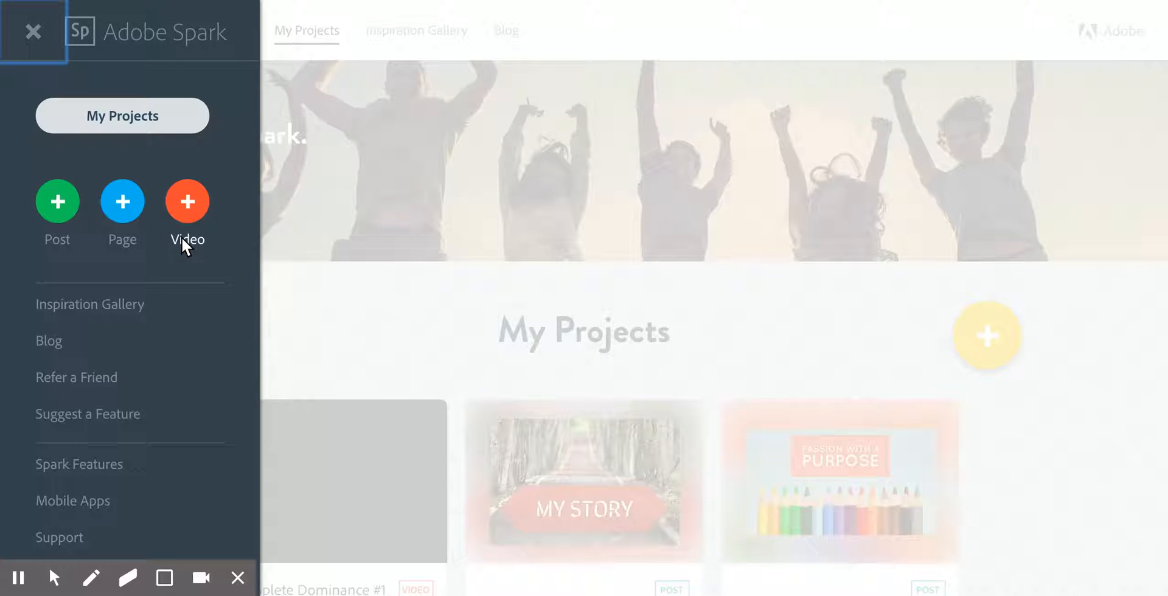
pyautogui.scroll(-3, 177, 375)
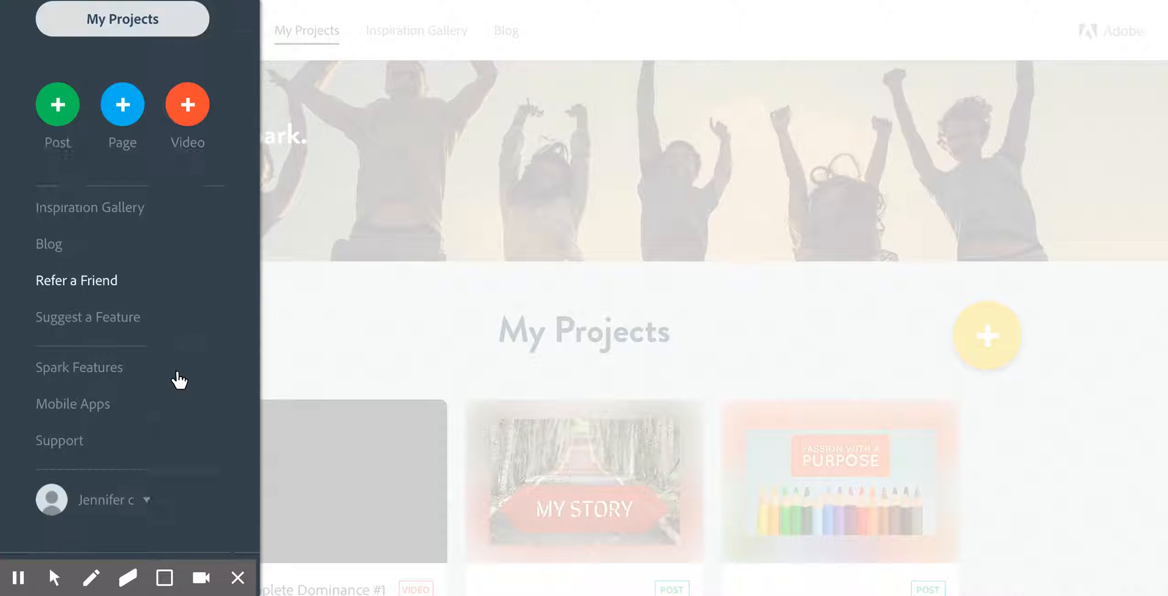
pyautogui.scroll(3, 177, 380)
pyautogui.scroll(-3, 178, 380)
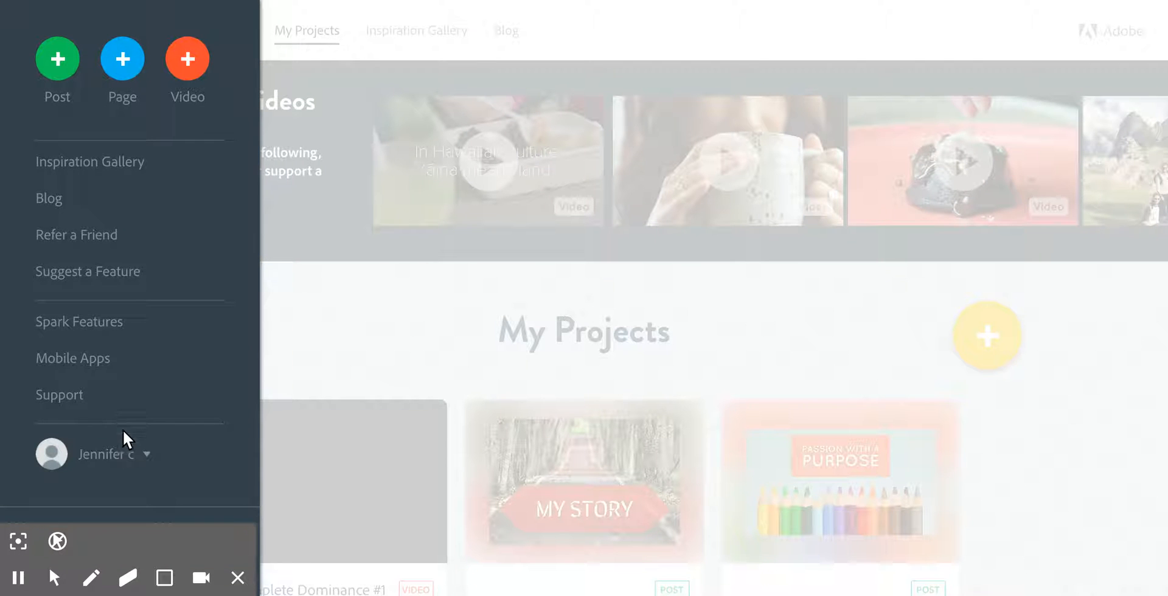
pyautogui.click(147, 455)
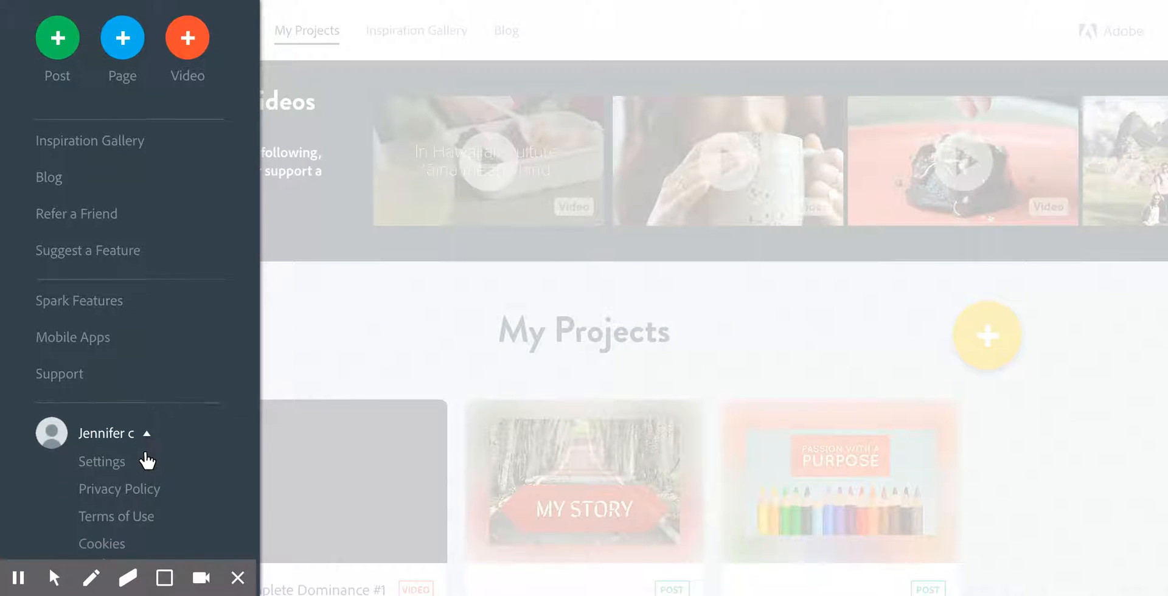
pyautogui.scroll(-2, 147, 461)
pyautogui.scroll(5, 148, 461)
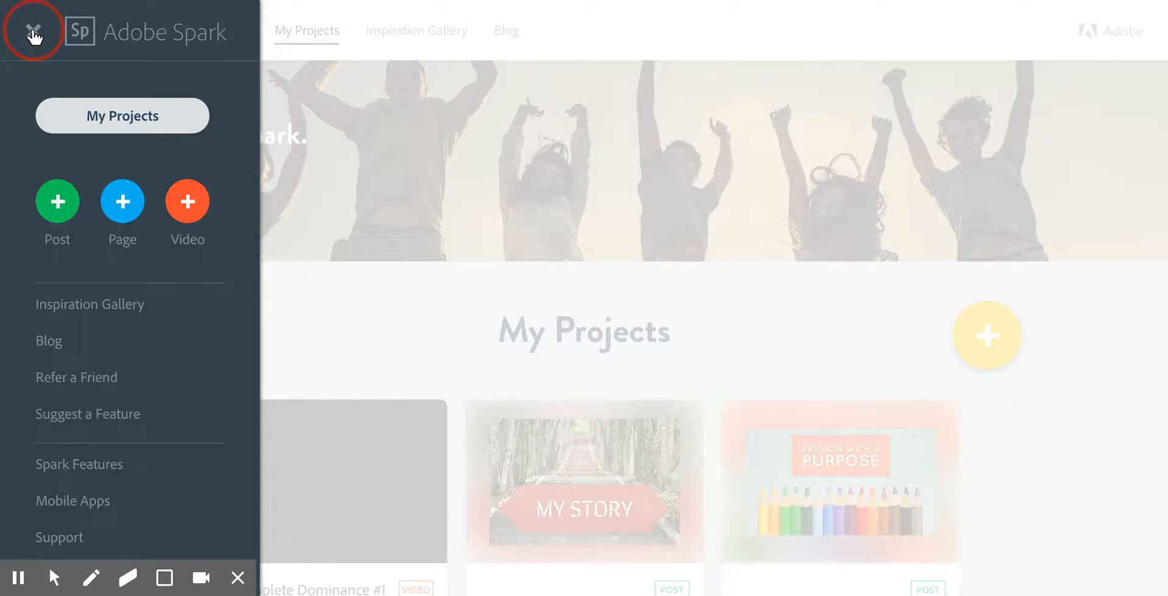
pyautogui.click(31, 34)
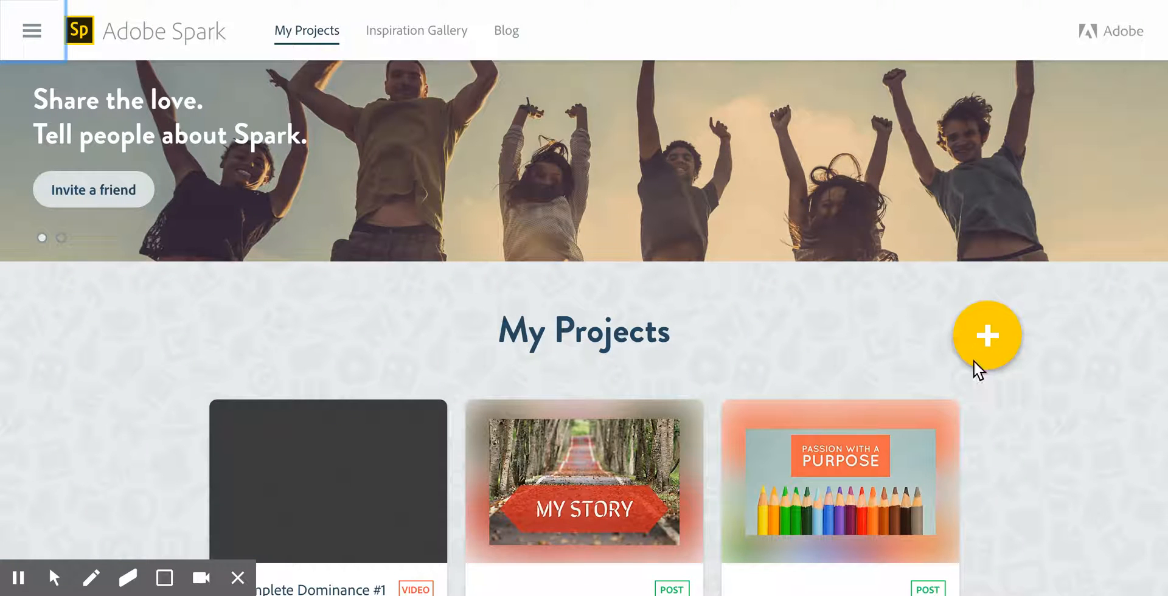
# Look over the existing projects and start creating a new Post.
pyautogui.scroll(-3, 904, 315)
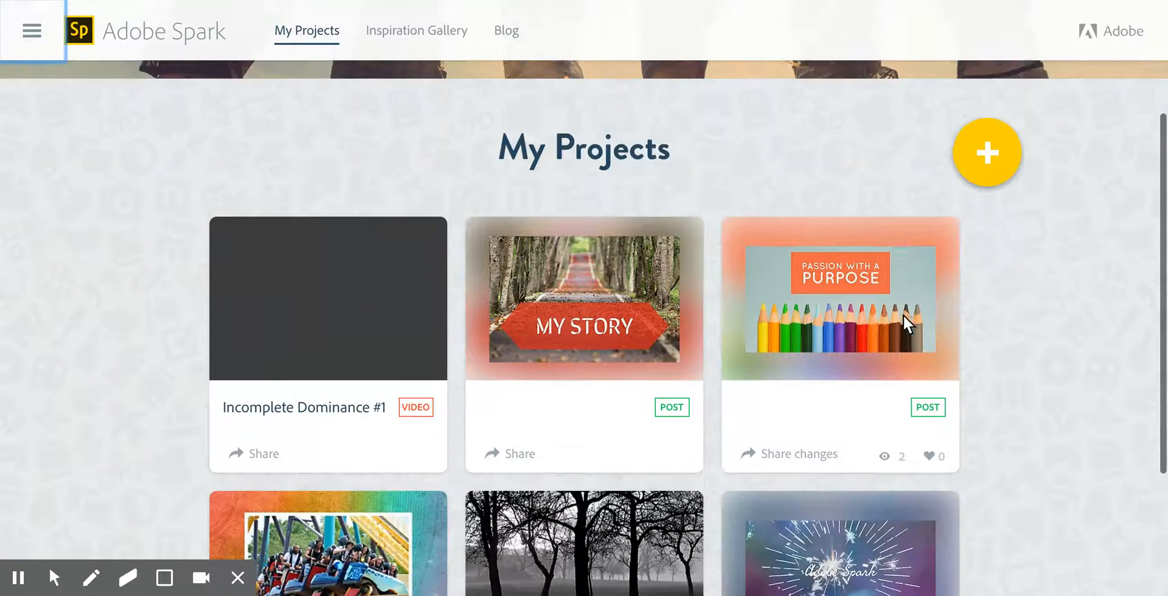
pyautogui.scroll(-2, 902, 315)
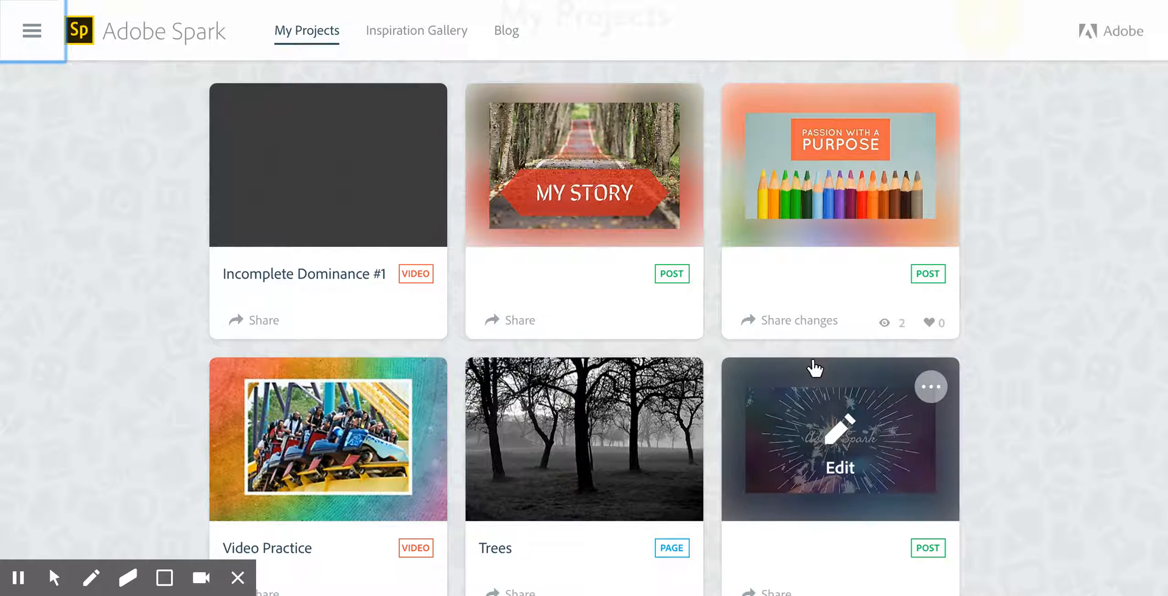
pyautogui.scroll(-1, 455, 324)
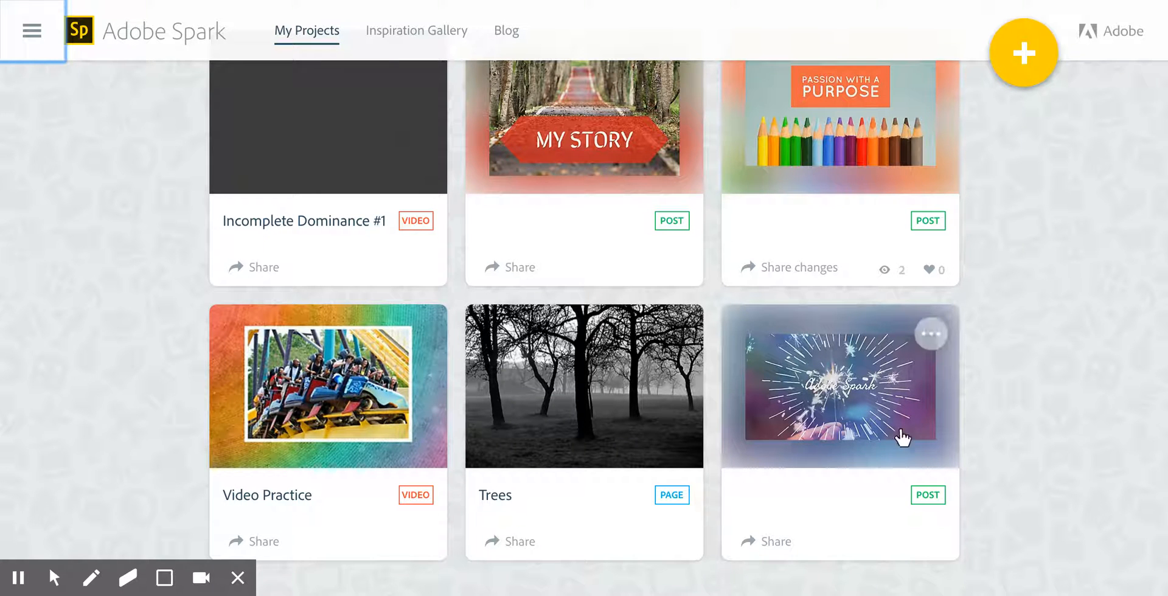
pyautogui.scroll(3, 1033, 287)
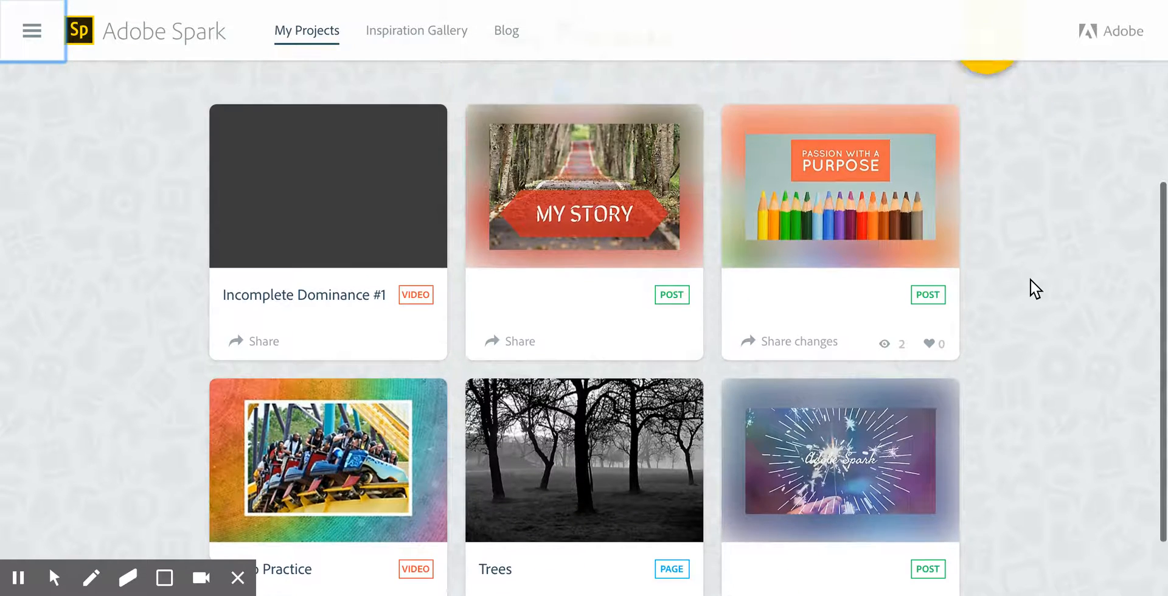
pyautogui.scroll(4, 1034, 292)
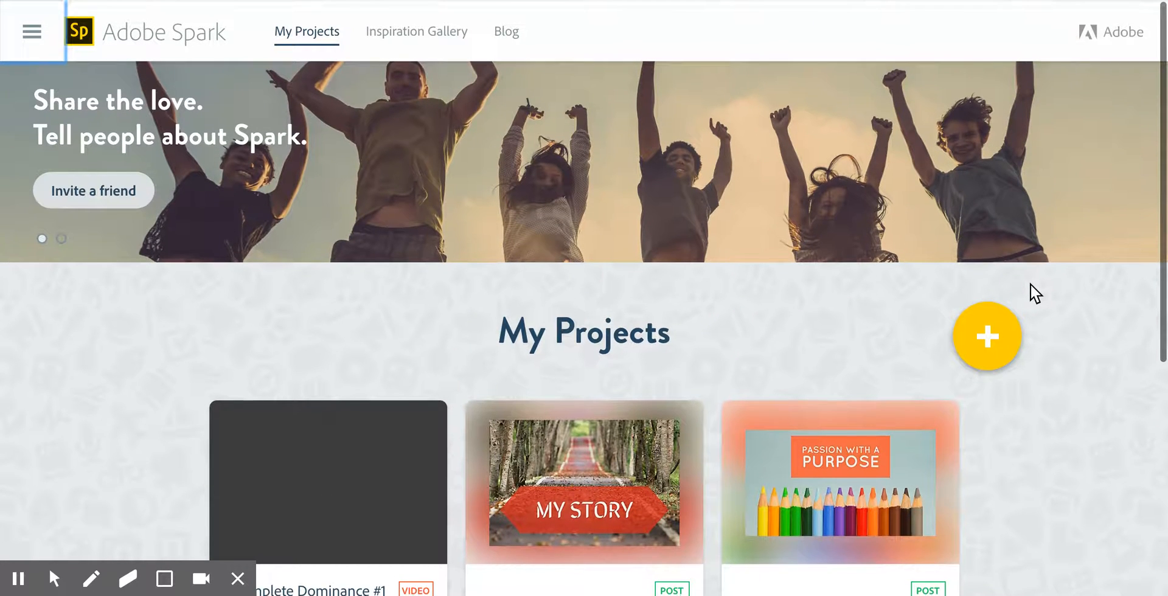
pyautogui.click(999, 353)
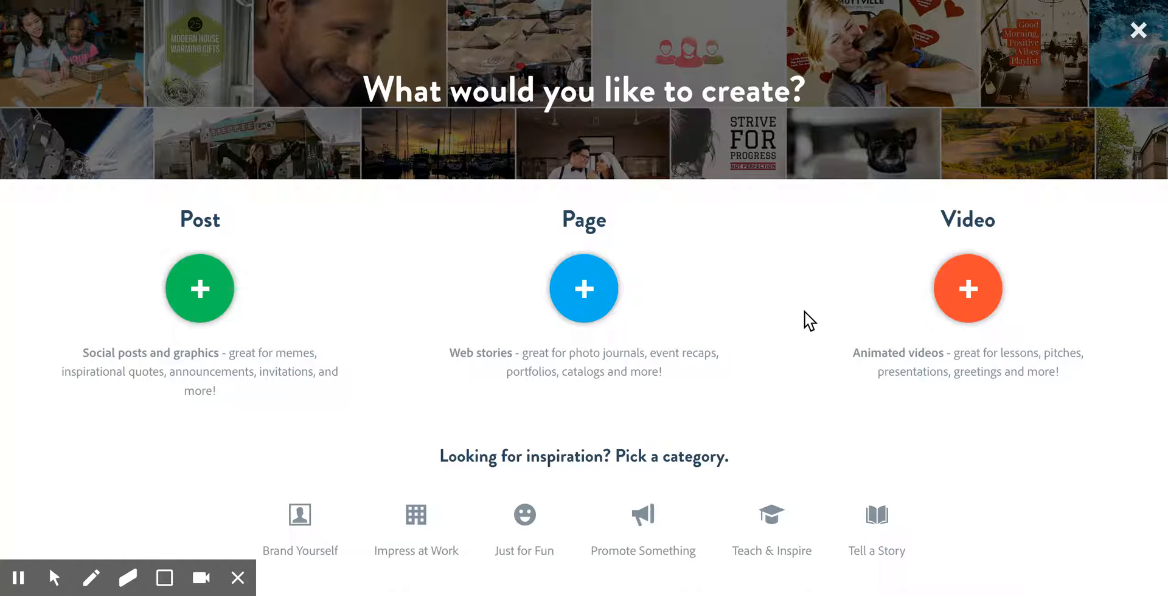
pyautogui.click(189, 295)
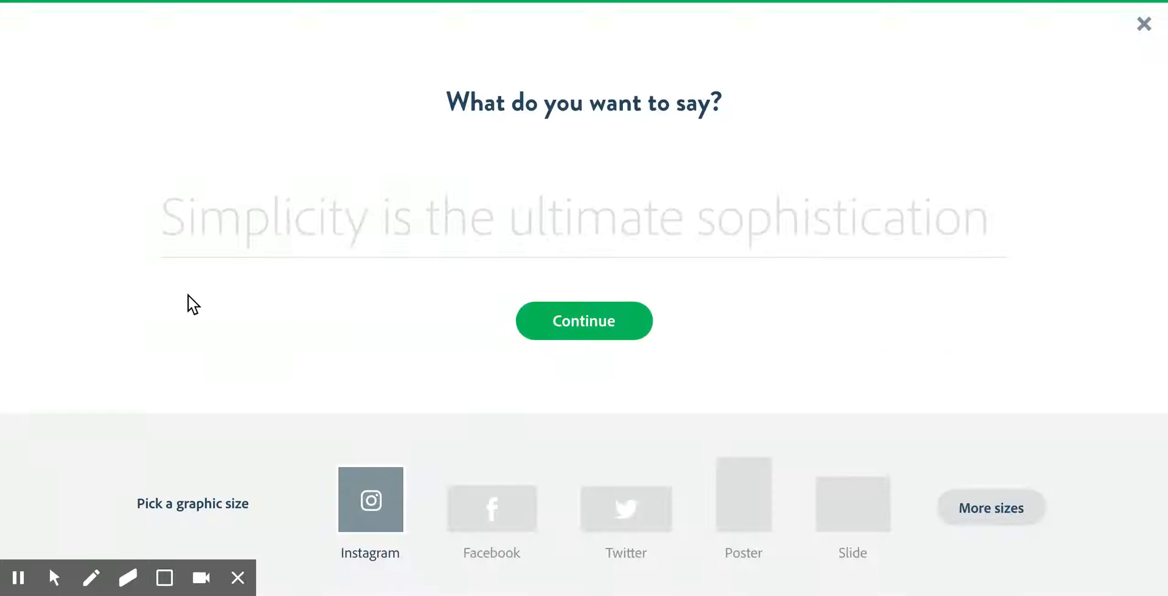
# Enter "Practice Post" as the text of the new post.
pyautogui.click(503, 224)
pyautogui.write('Pra')
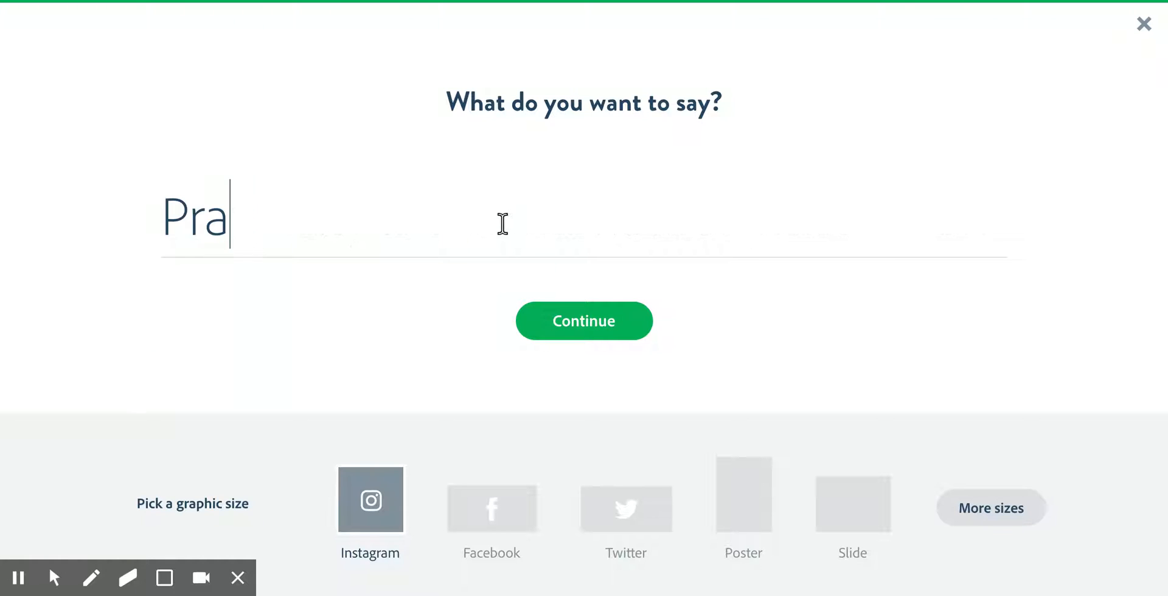
pyautogui.write('ctice Post')
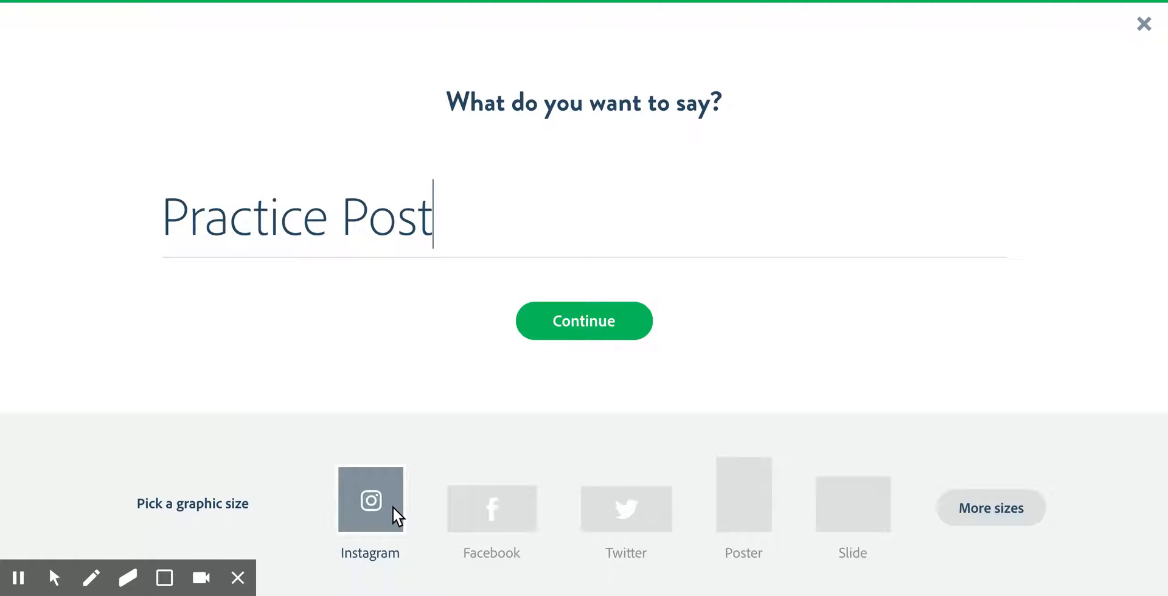
# Choose the YouTube thumbnail graphic size from the expanded size list and create the post.
pyautogui.click(991, 515)
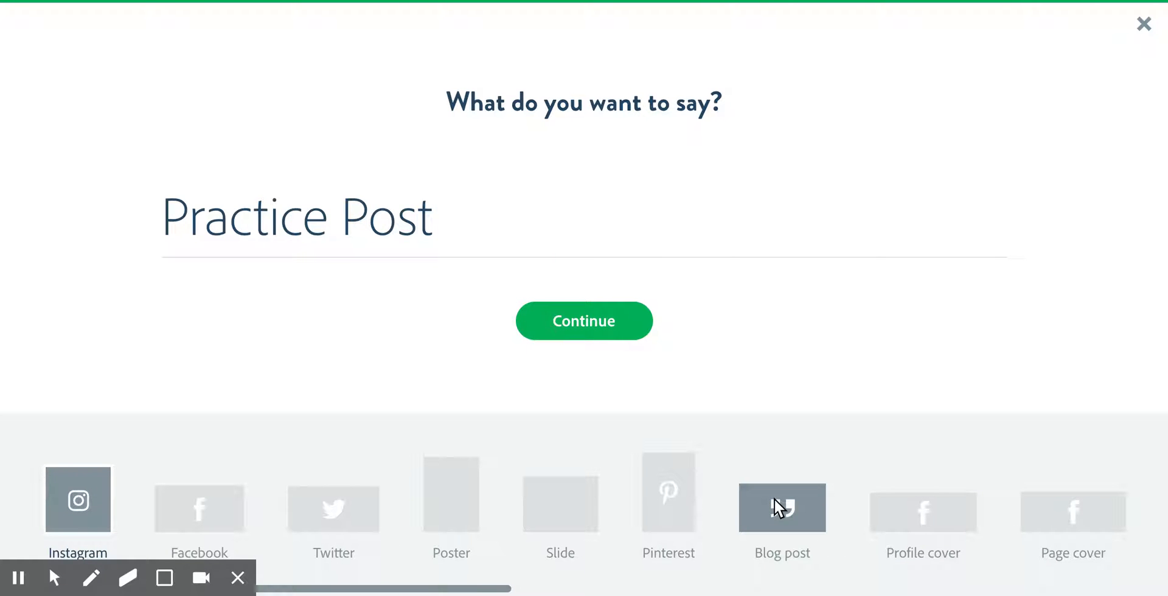
pyautogui.hscroll(5, 773, 498)
pyautogui.hscroll(10, 774, 499)
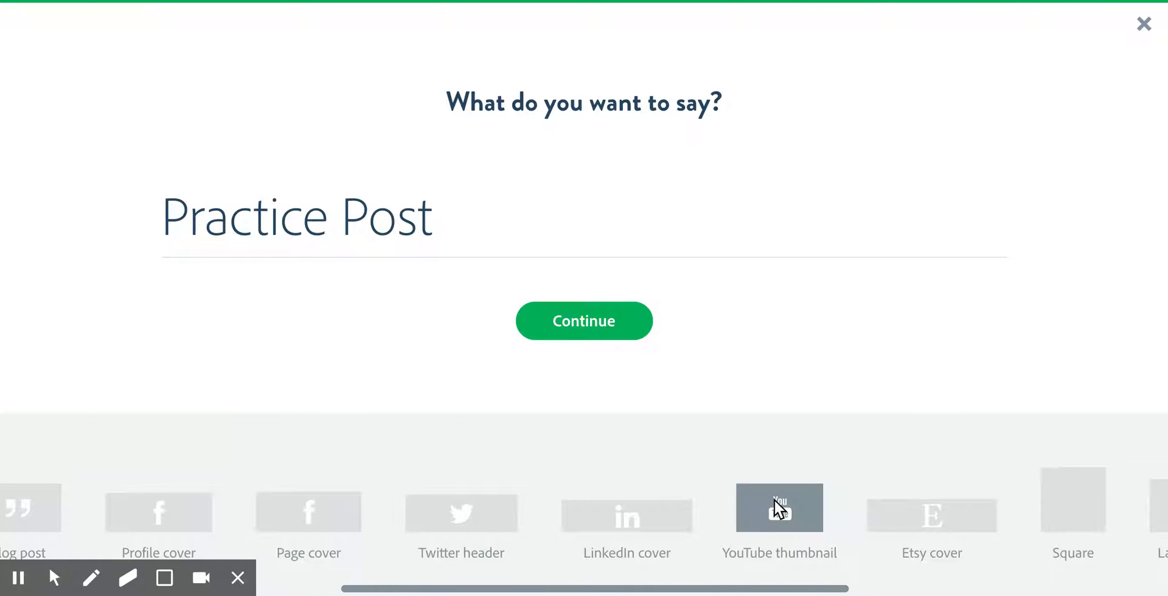
pyautogui.click(779, 504)
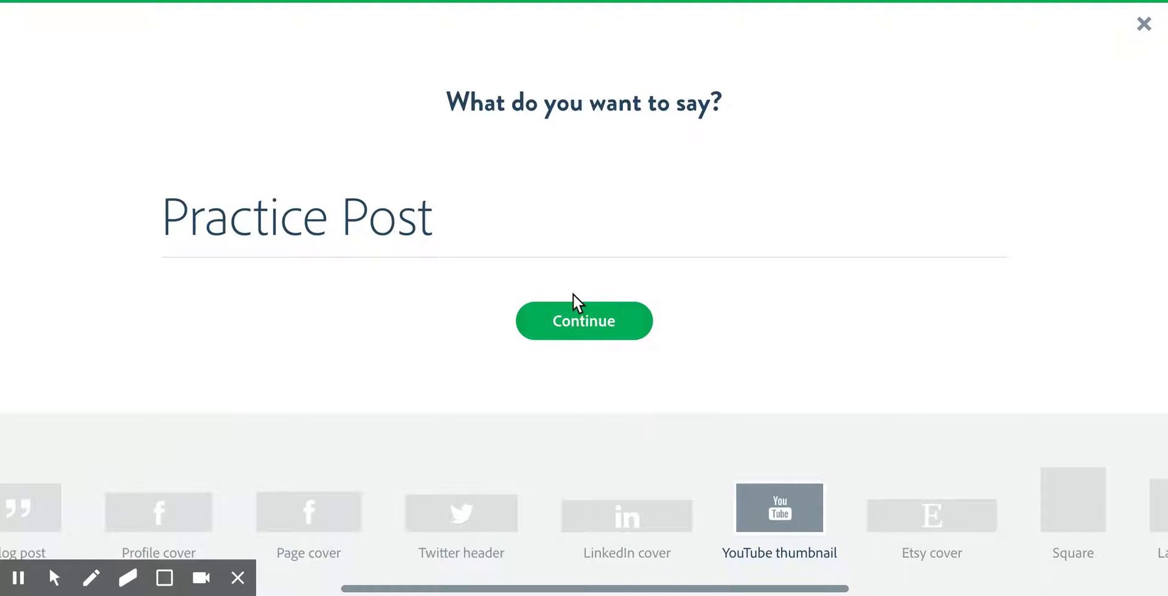
pyautogui.click(574, 314)
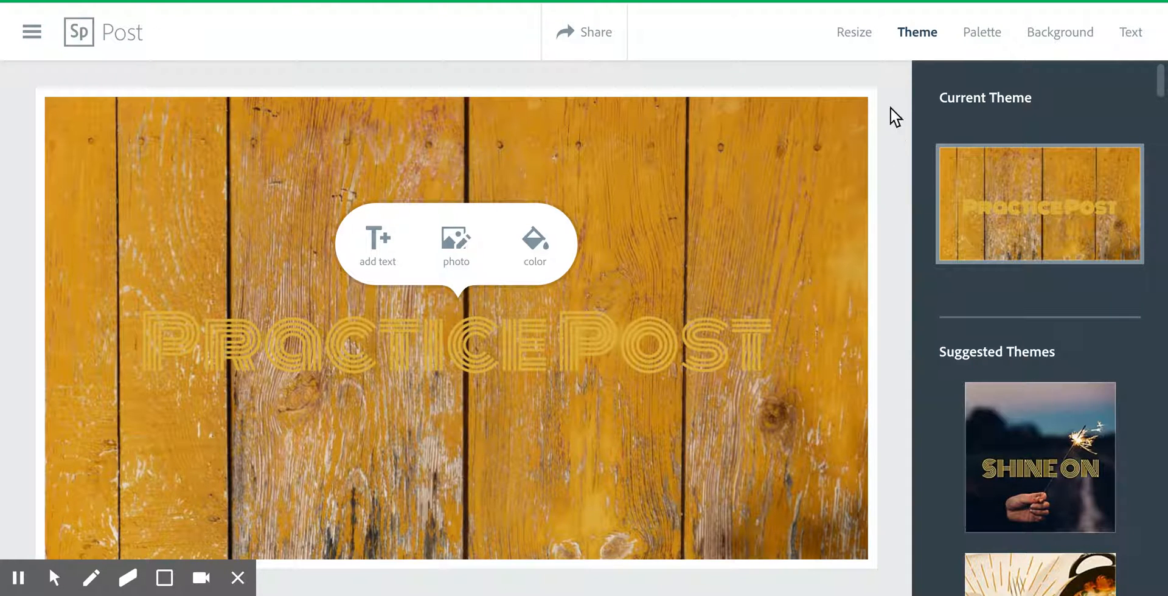
# Review the available resize formats for the post, from the original image size through the social post and profile sizes.
pyautogui.click(855, 33)
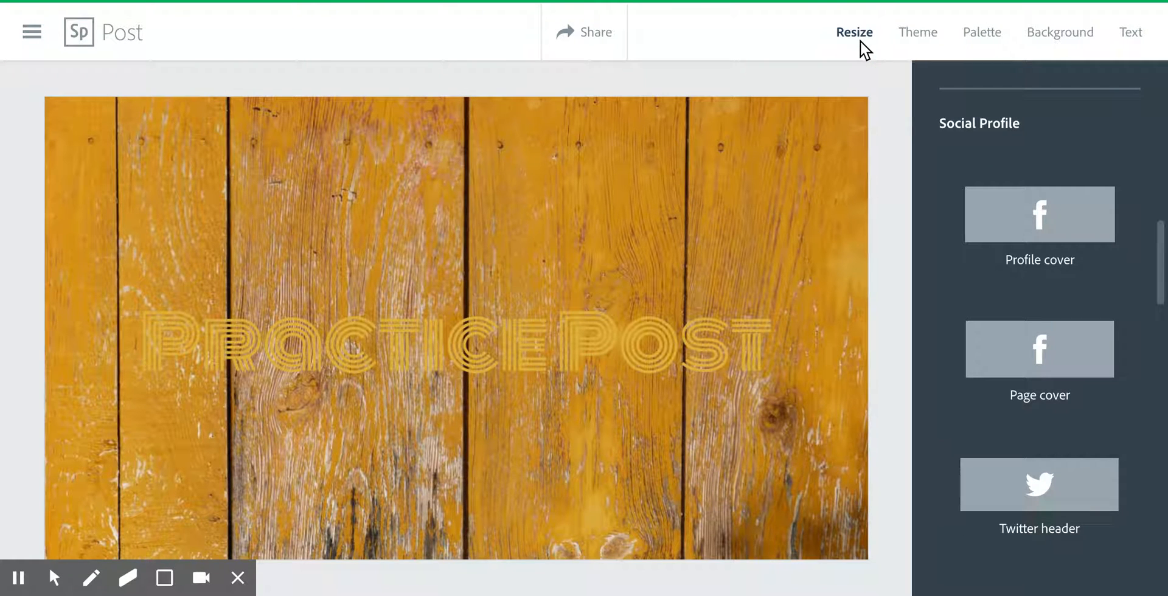
pyautogui.scroll(10, 930, 191)
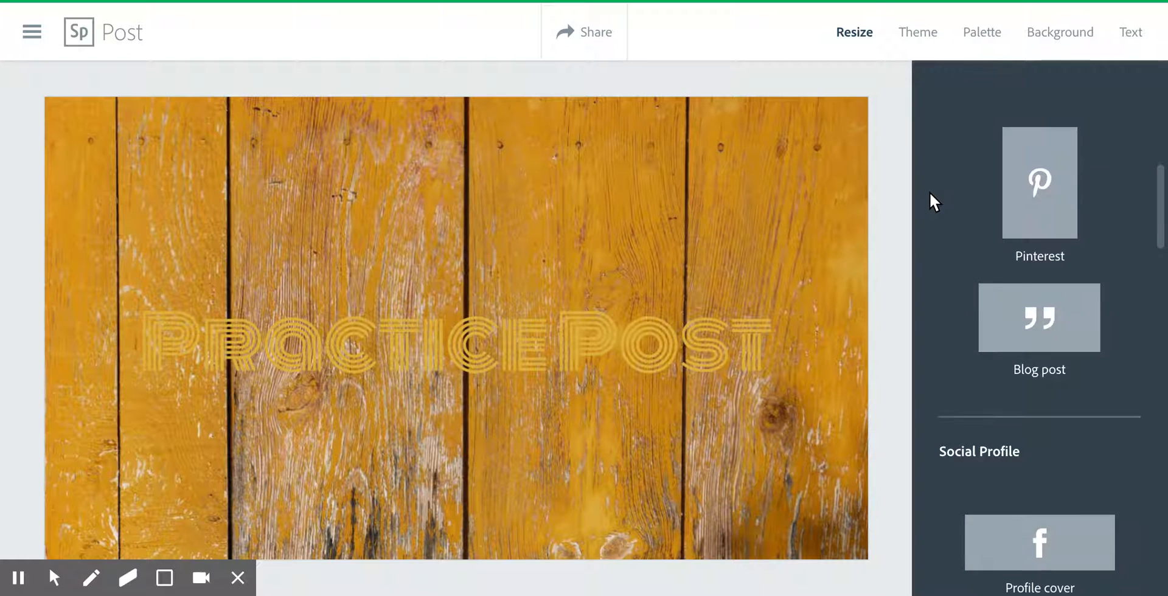
pyautogui.scroll(5, 930, 192)
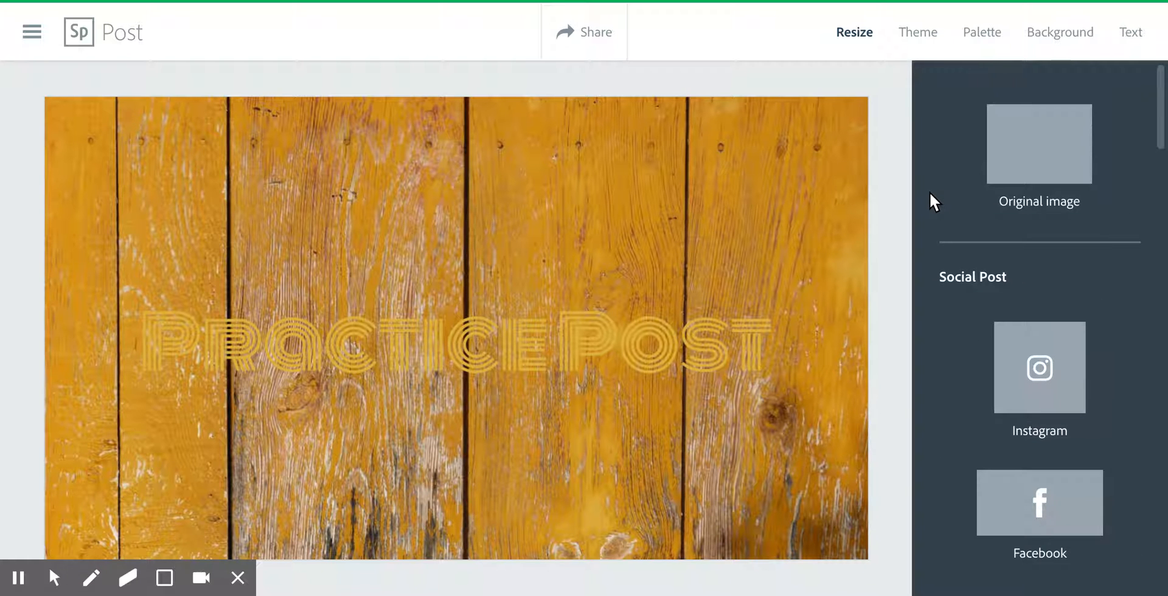
pyautogui.scroll(-1, 930, 191)
pyautogui.scroll(-12, 930, 192)
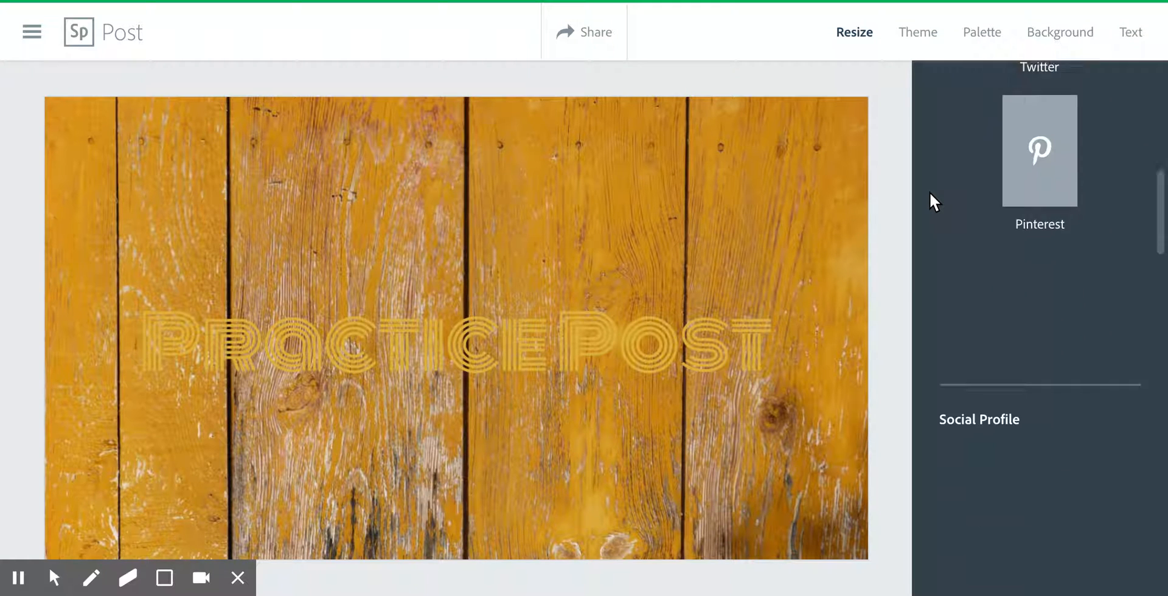
# Try the "Happy Monday" suggested theme on the post.
pyautogui.click(919, 32)
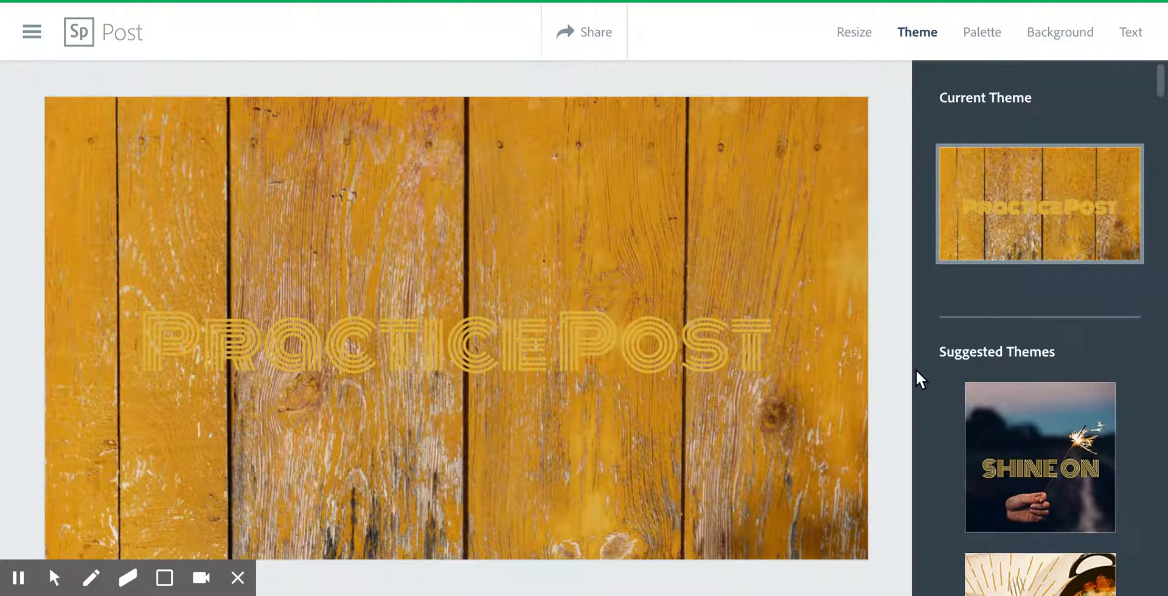
pyautogui.scroll(-5, 915, 375)
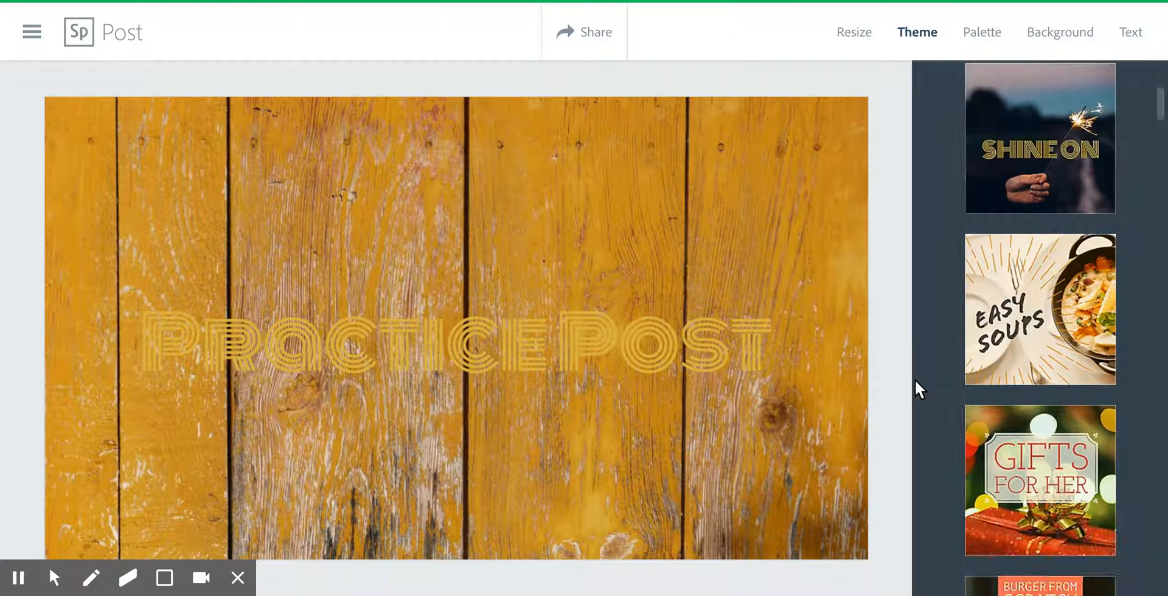
pyautogui.scroll(-5, 915, 379)
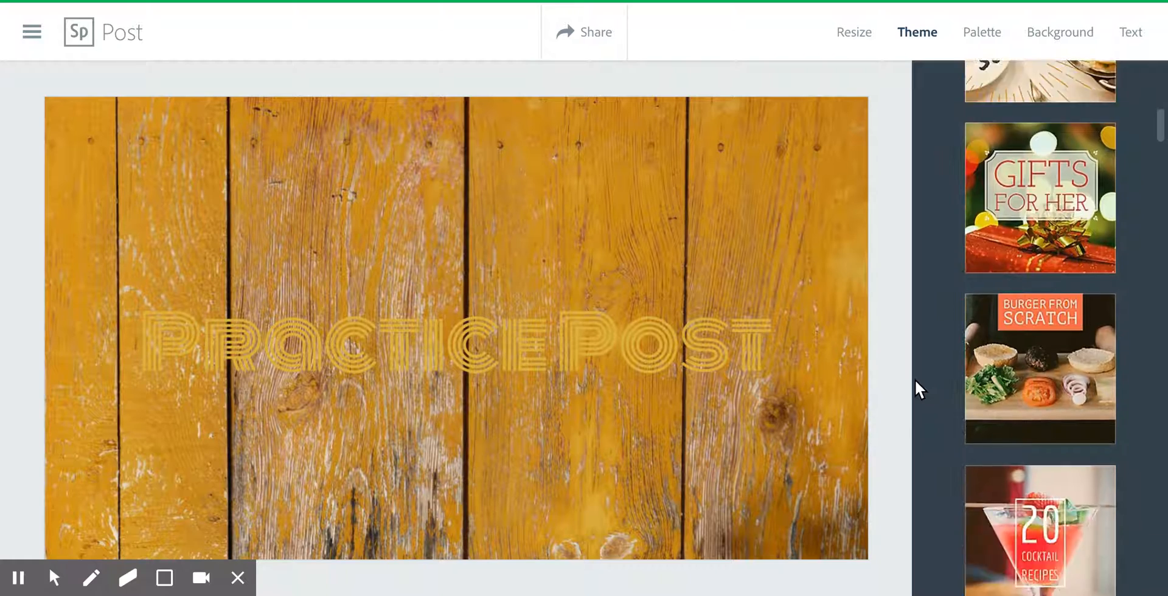
pyautogui.scroll(-3, 915, 380)
pyautogui.click(1029, 523)
# Try other suggested themes on the post, ending with "Mardi Gras Essentials".
pyautogui.scroll(-2, 1028, 522)
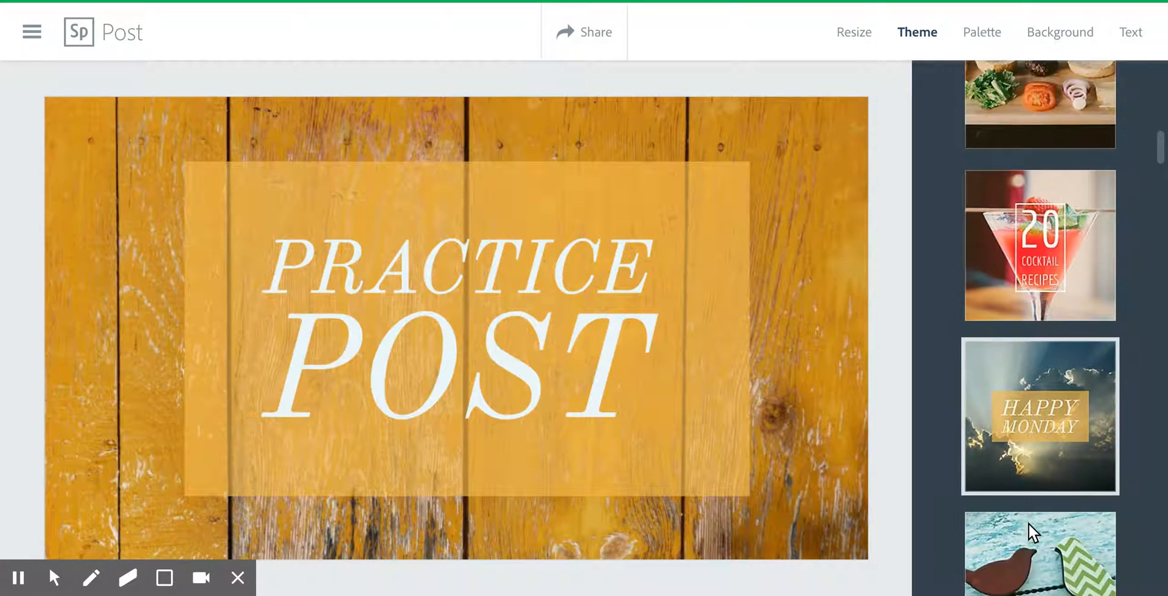
pyautogui.scroll(-2, 1029, 522)
pyautogui.scroll(-3, 1028, 523)
pyautogui.scroll(-5, 1028, 523)
pyautogui.click(1013, 332)
pyautogui.scroll(-4, 1013, 331)
pyautogui.click(1014, 331)
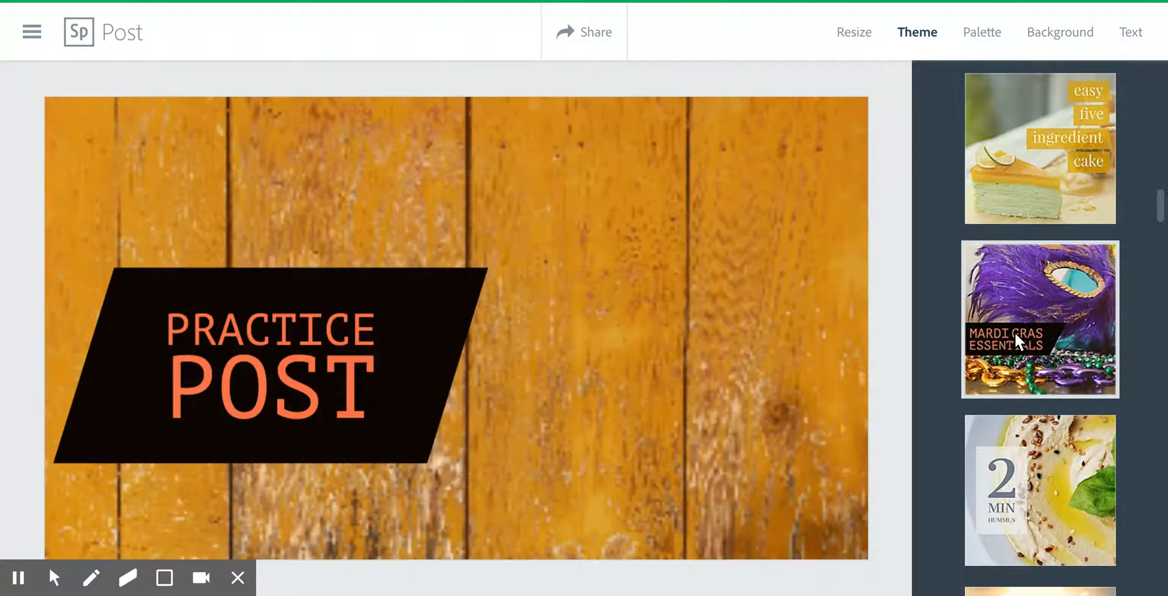
# Apply the "2 Min Hummus" suggested theme to the post.
pyautogui.click(1030, 484)
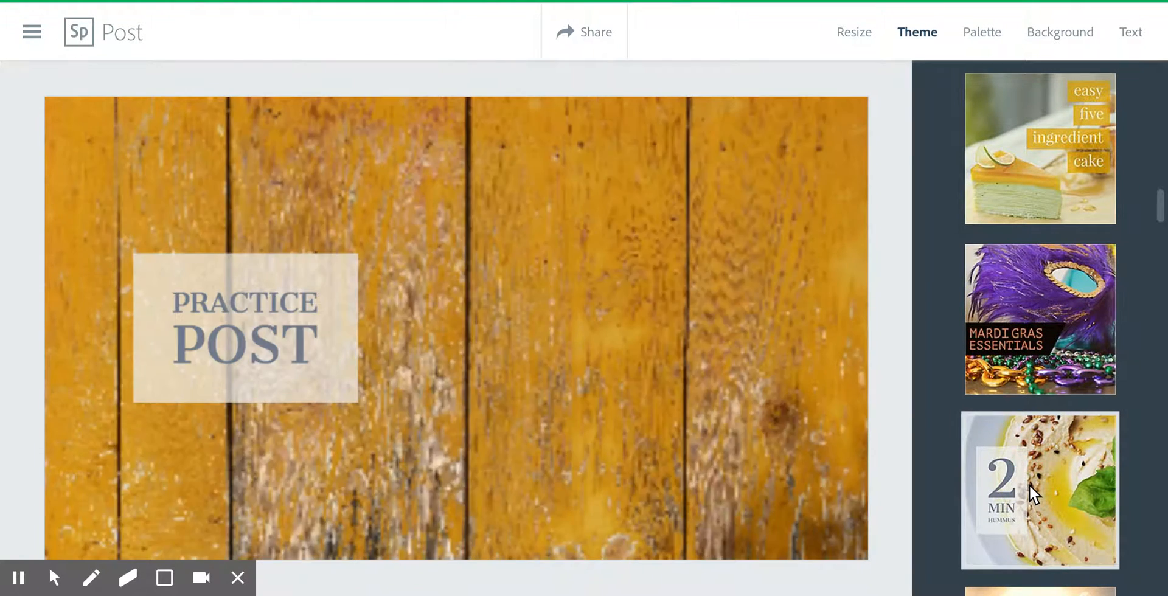
pyautogui.scroll(-2, 1028, 484)
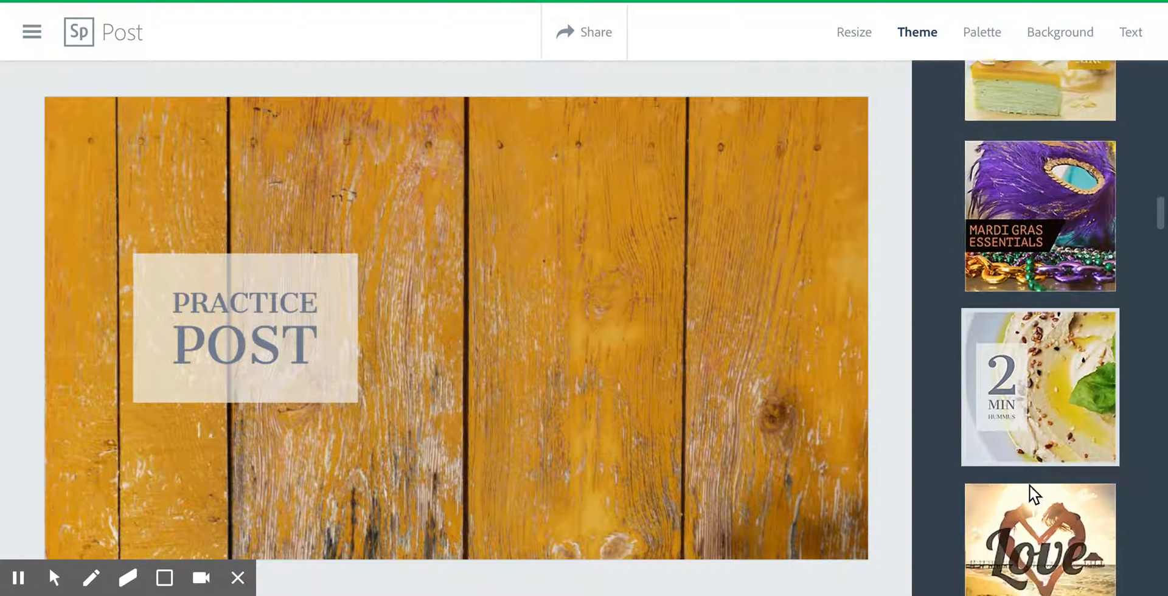
pyautogui.scroll(3, 1033, 481)
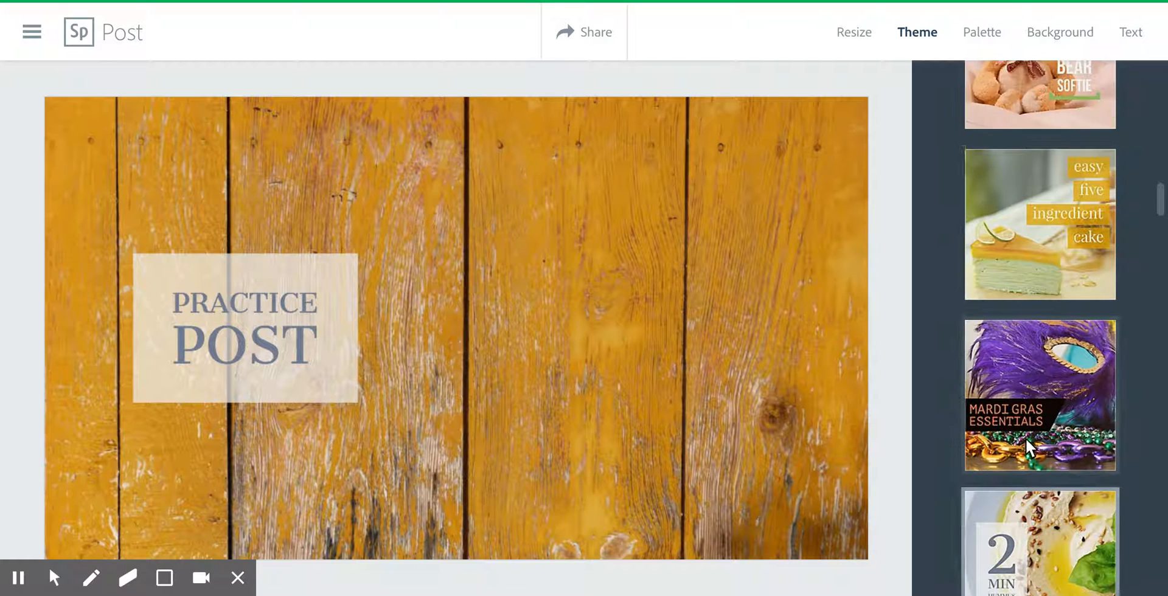
# Try a Decorative palette of teal, olive and plum on the post, and apply the Modern dark brown to mint green palette.
pyautogui.click(984, 29)
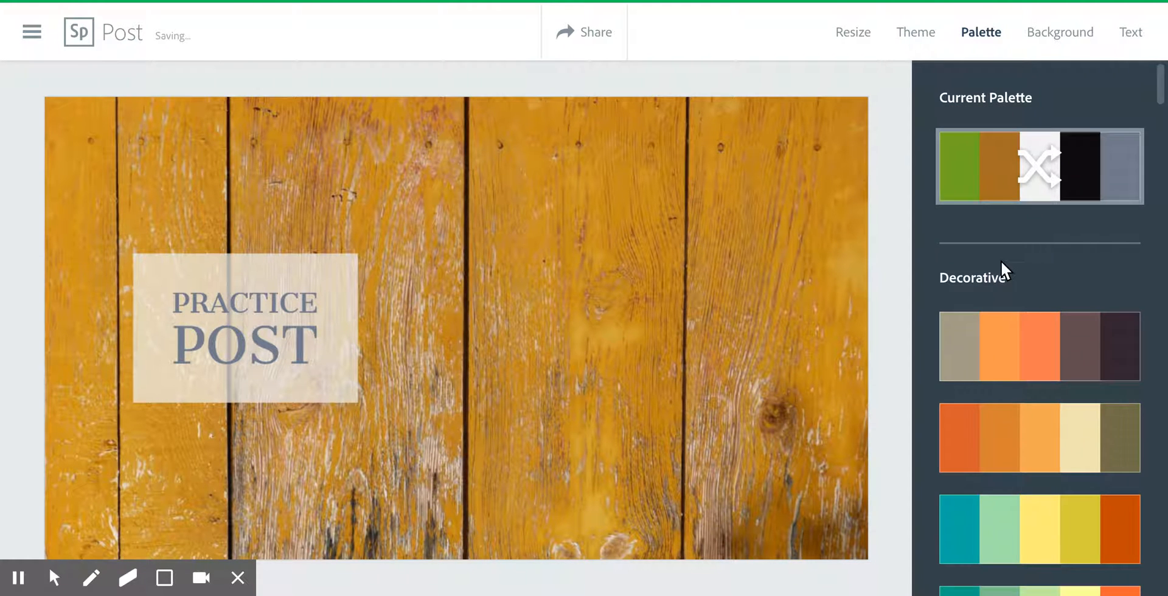
pyautogui.scroll(-10, 1000, 315)
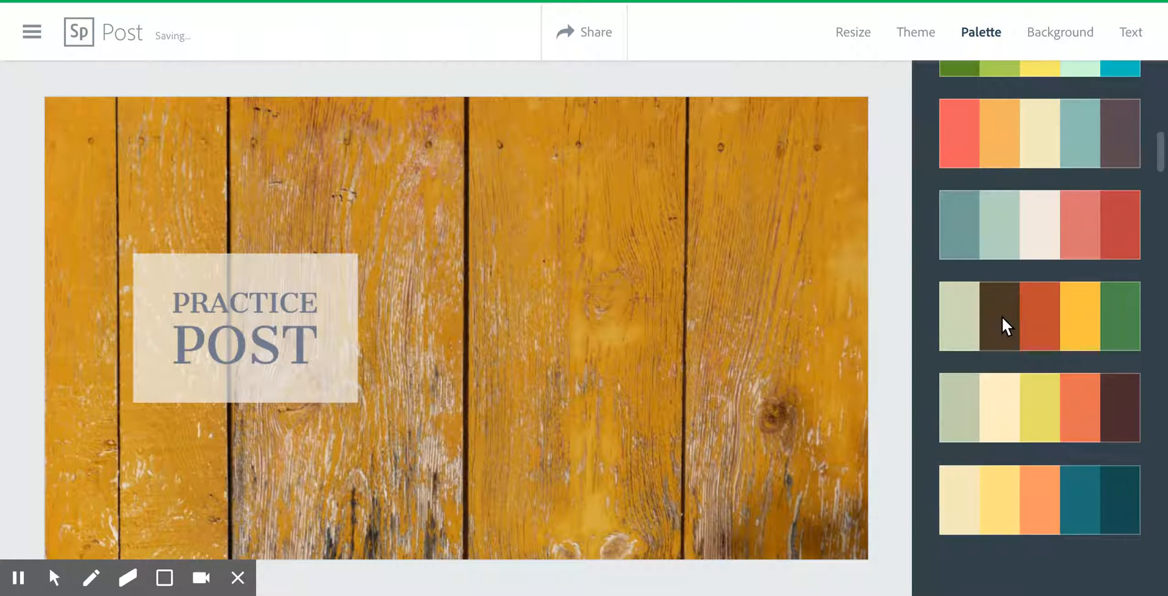
pyautogui.scroll(-5, 1001, 316)
pyautogui.click(1017, 317)
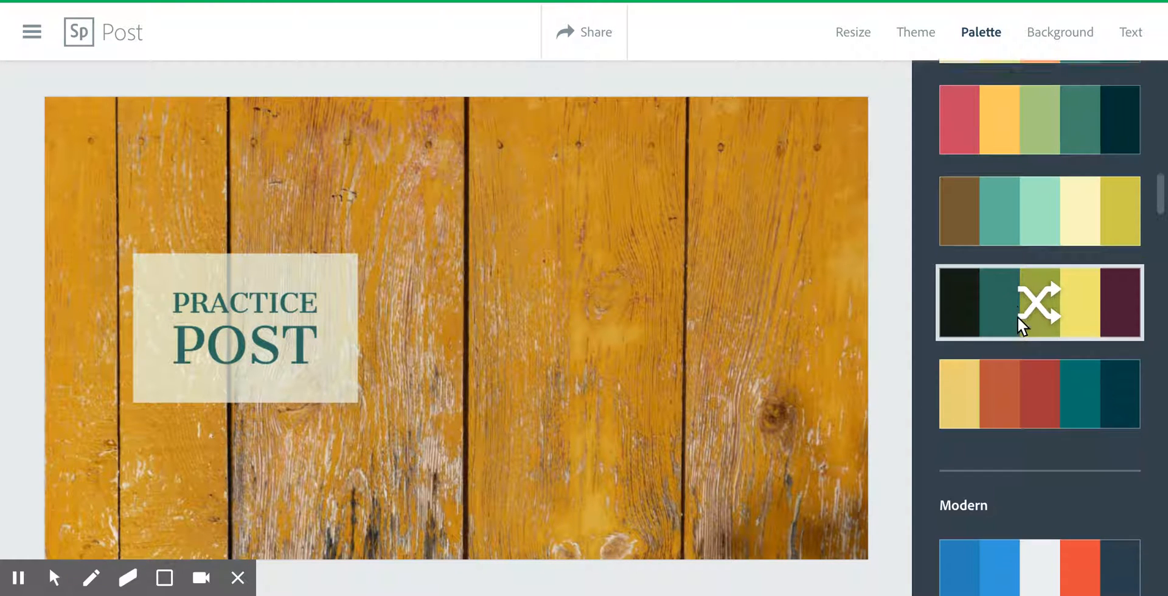
pyautogui.scroll(-6, 1017, 317)
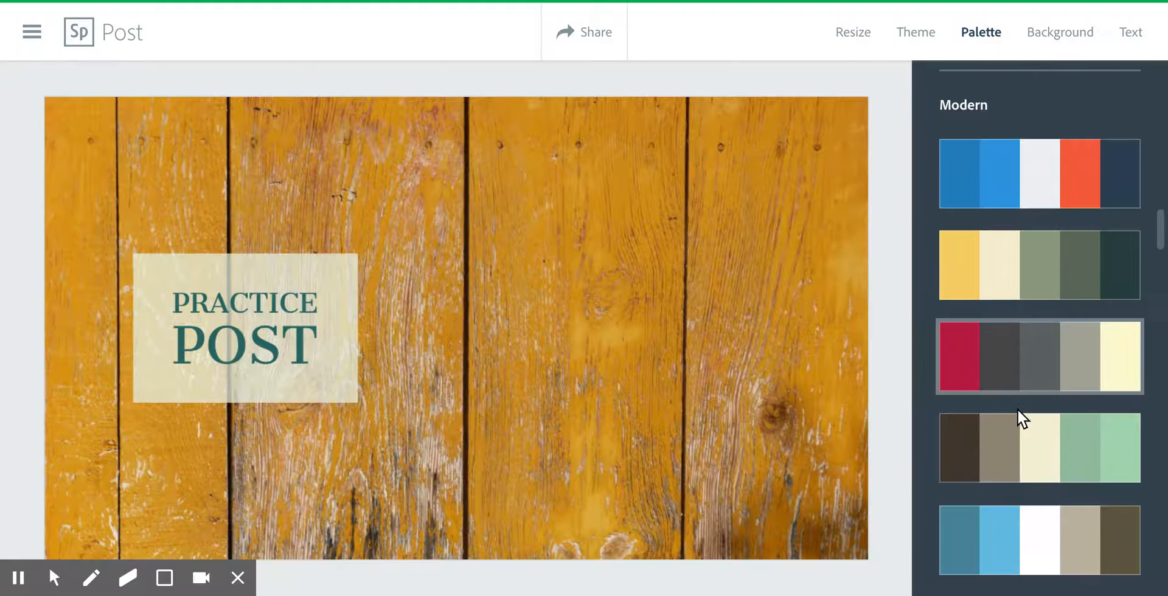
pyautogui.click(1022, 449)
pyautogui.scroll(-4, 1023, 449)
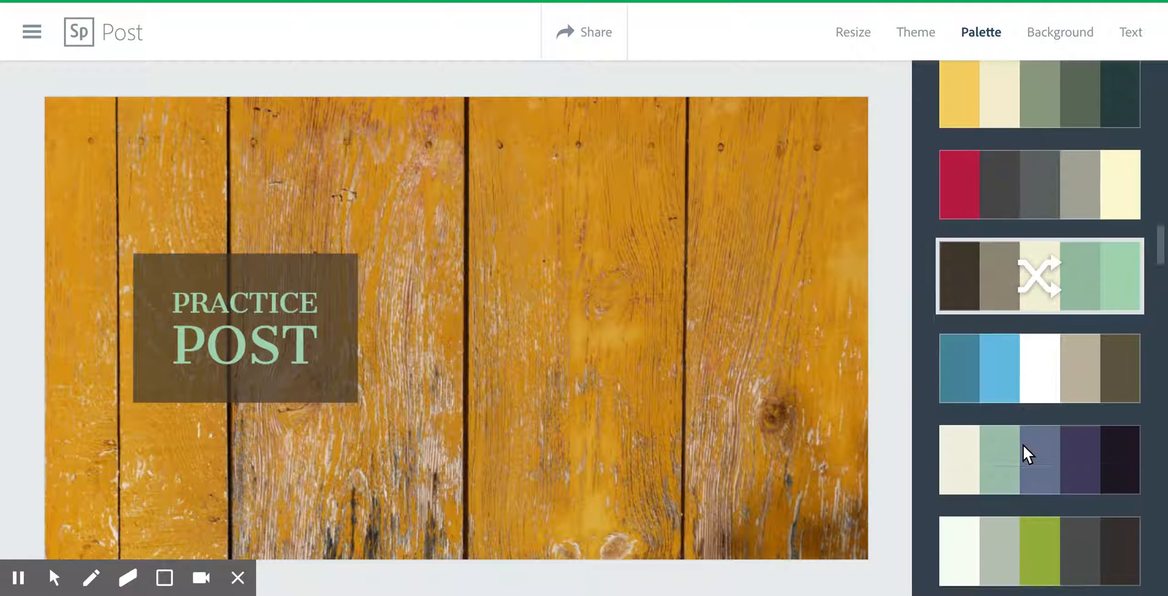
# Apply the Montlake photo filter to the post's background photo.
pyautogui.click(1044, 33)
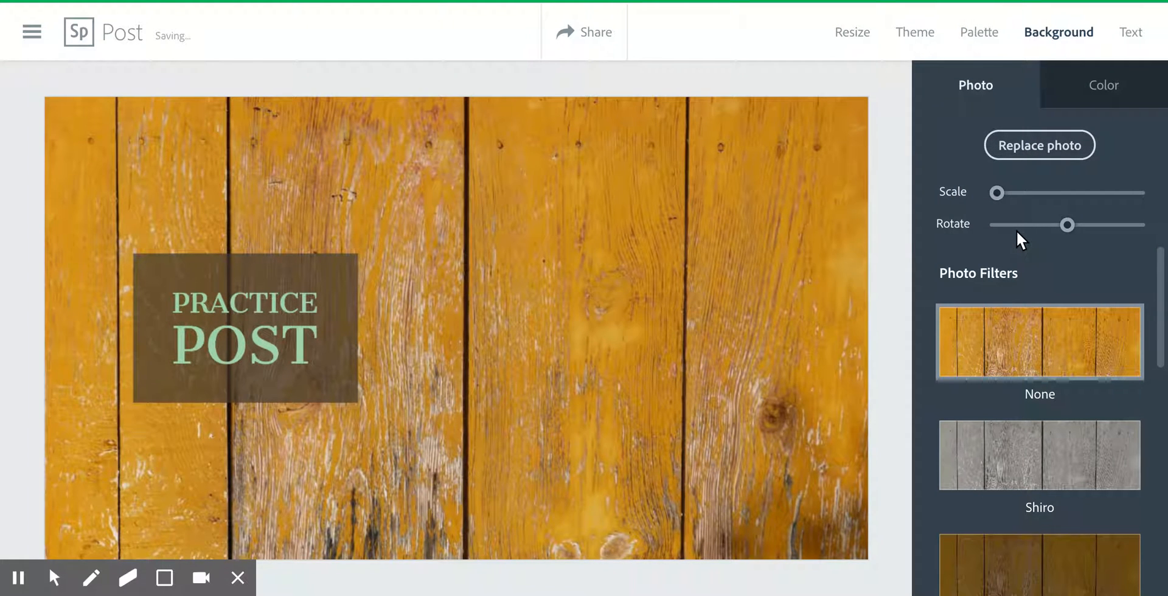
pyautogui.scroll(-4, 959, 432)
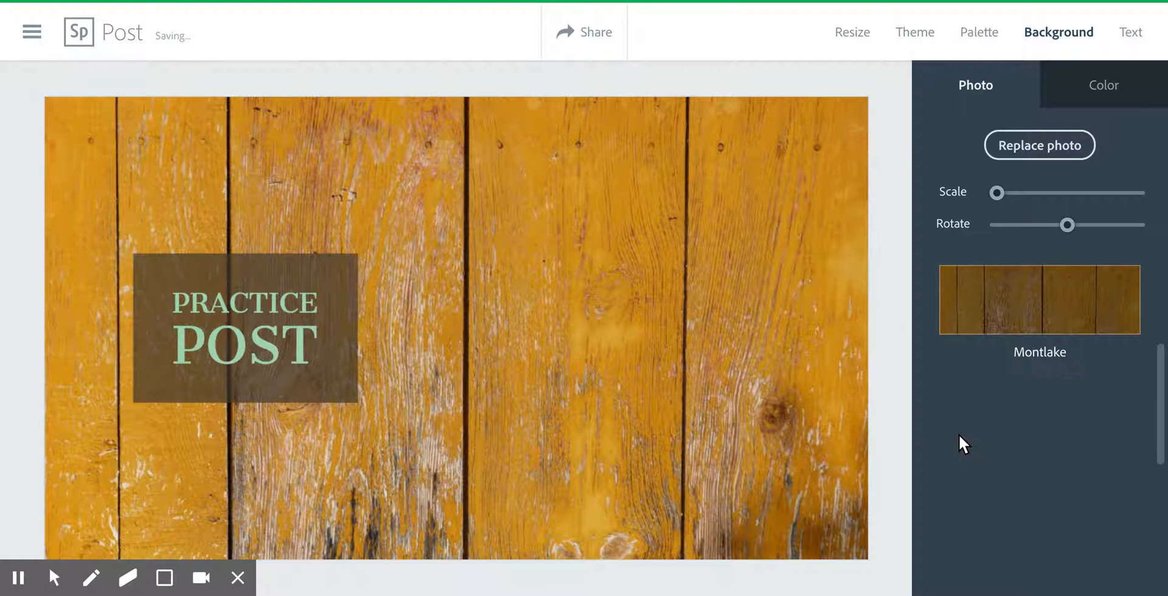
pyautogui.click(1009, 307)
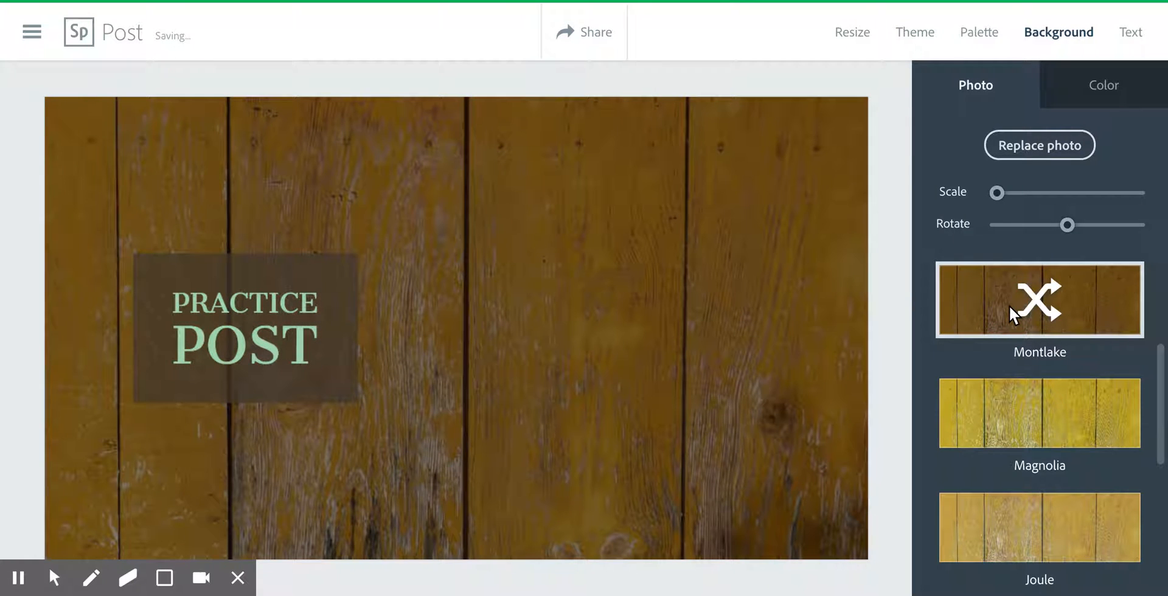
# Search for "video camera" photos and replace the background with the dark close-up of a camera lens.
pyautogui.click(1046, 150)
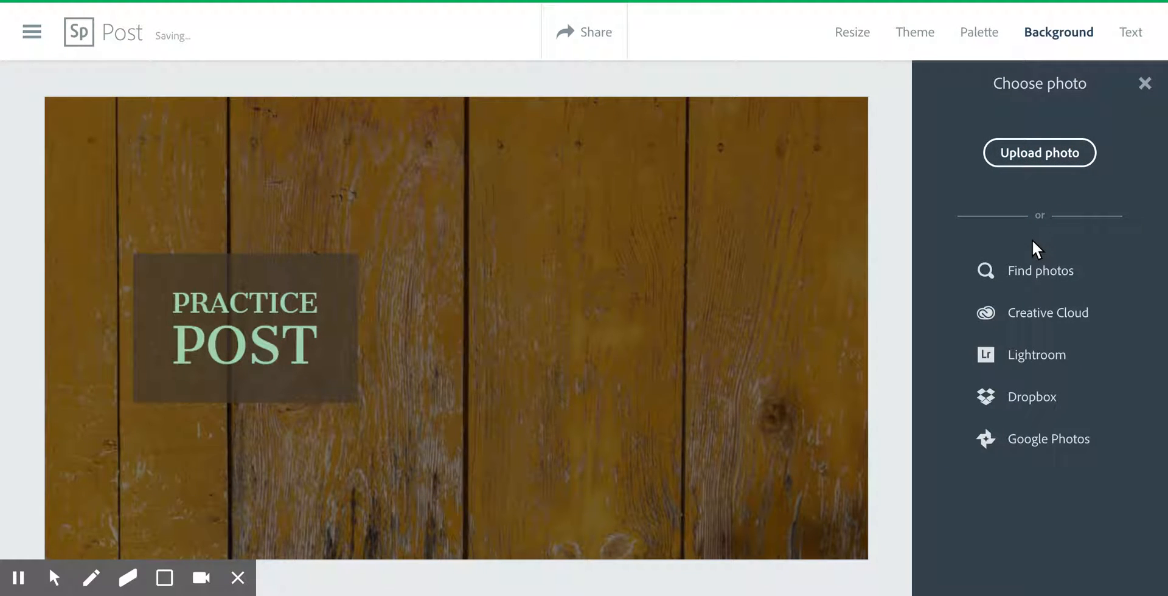
pyautogui.click(1039, 260)
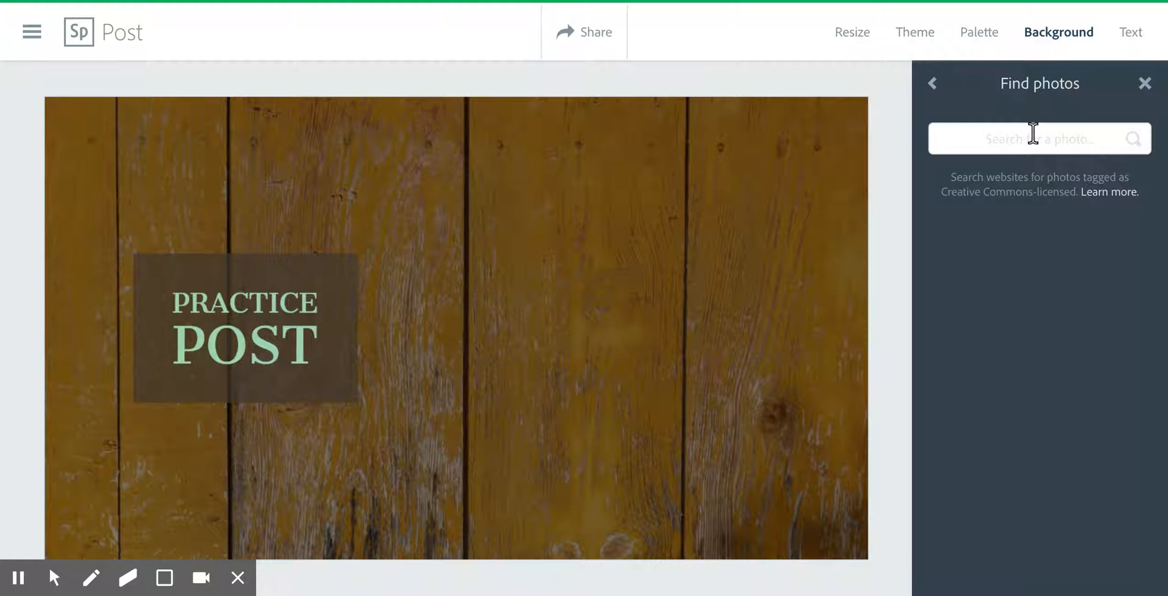
pyautogui.write('video camera')
pyautogui.press('Return')
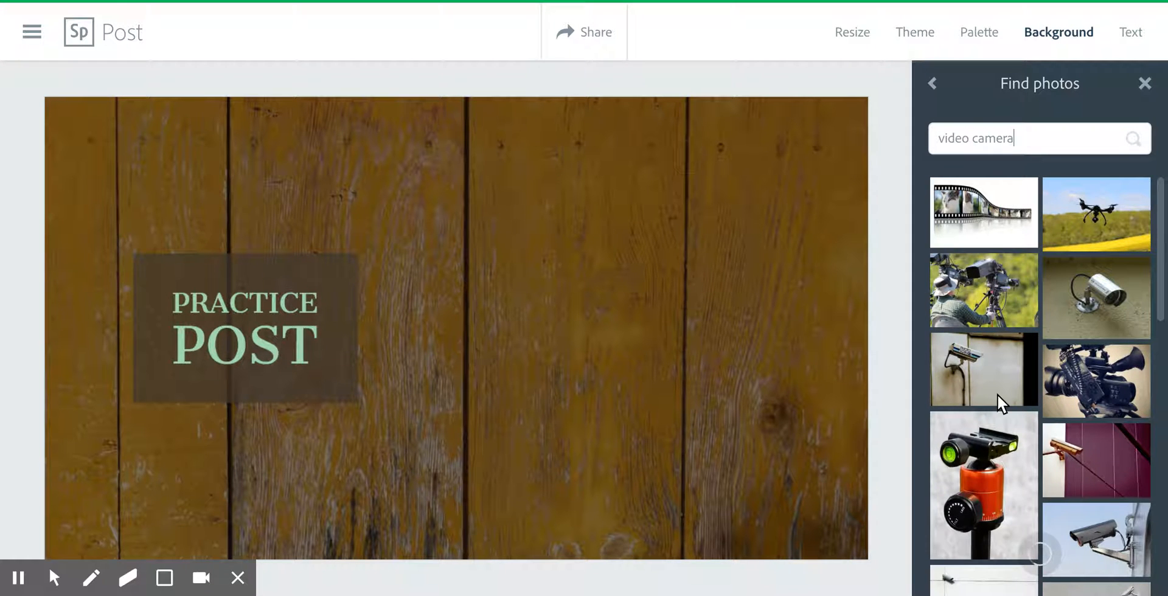
pyautogui.scroll(-3, 1001, 399)
pyautogui.scroll(-4, 997, 394)
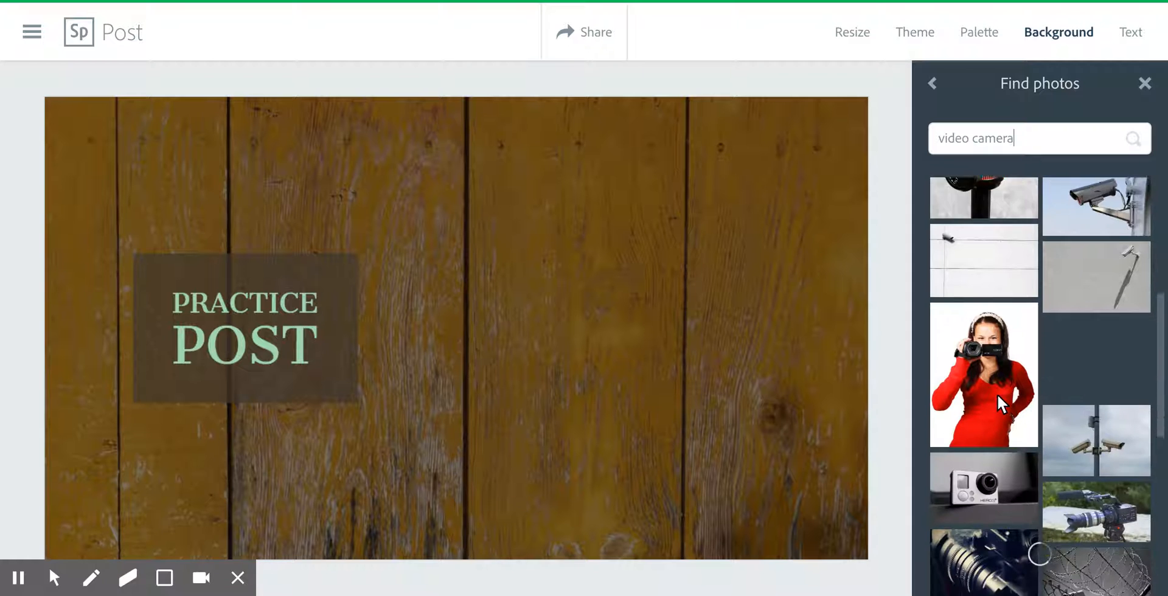
pyautogui.scroll(-2, 997, 393)
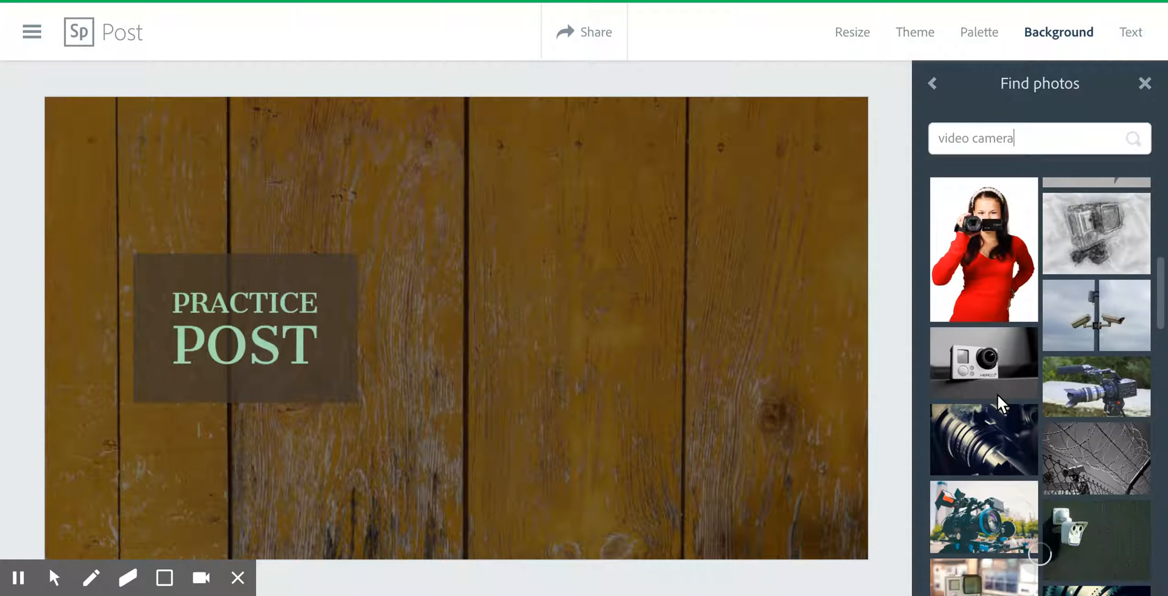
pyautogui.click(977, 449)
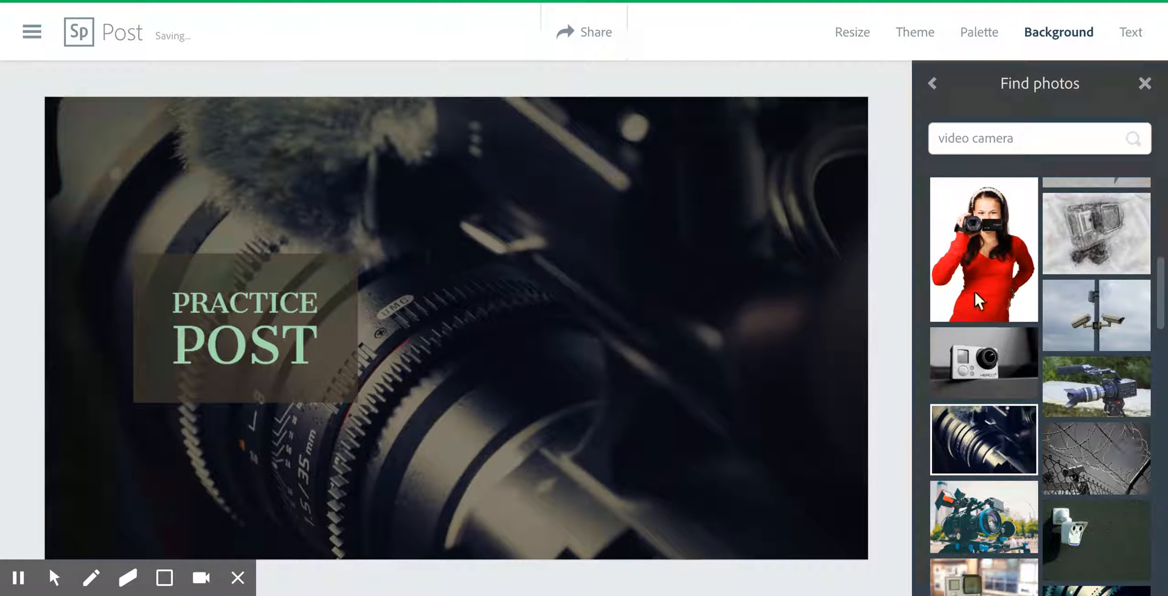
# Replace the background with the close-up photo of the lens with a red ring from the same search.
pyautogui.scroll(-5, 1022, 328)
pyautogui.scroll(-4, 1023, 328)
pyautogui.scroll(-5, 1023, 328)
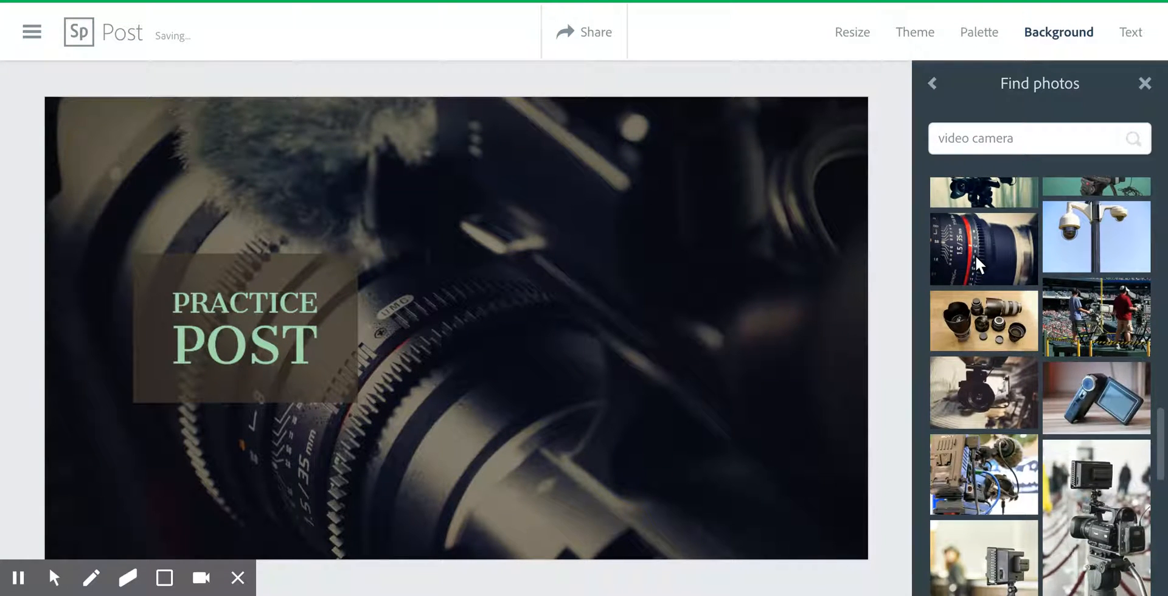
pyautogui.click(974, 255)
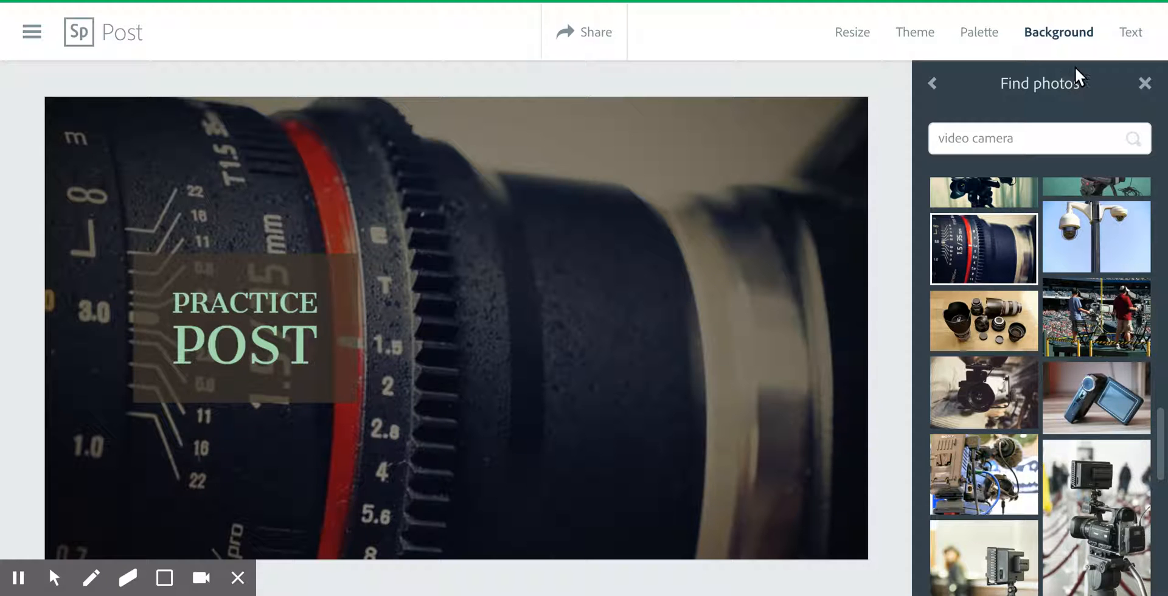
# Try another style suggestion on the "Practice Post" text and cancel it.
pyautogui.click(1131, 32)
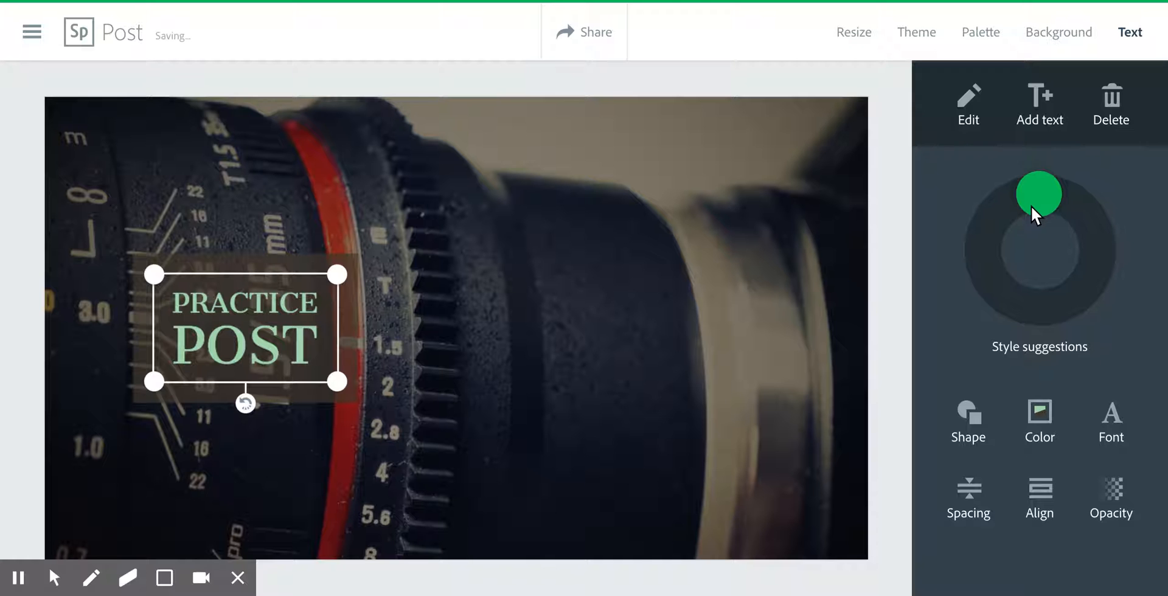
pyautogui.moveTo(1031, 205)
pyautogui.mouseDown()
pyautogui.moveTo(1083, 201)
pyautogui.moveTo(1106, 240)
pyautogui.moveTo(1108, 286)
pyautogui.moveTo(1072, 318)
pyautogui.moveTo(1001, 321)
pyautogui.moveTo(979, 300)
pyautogui.moveTo(972, 240)
pyautogui.moveTo(996, 184)
pyautogui.moveTo(997, 307)
pyautogui.moveTo(1080, 309)
pyautogui.moveTo(1088, 197)
pyautogui.moveTo(1030, 194)
pyautogui.moveTo(1060, 178)
pyautogui.moveTo(1050, 182)
pyautogui.moveTo(1072, 194)
pyautogui.moveTo(1026, 206)
pyautogui.mouseUp()
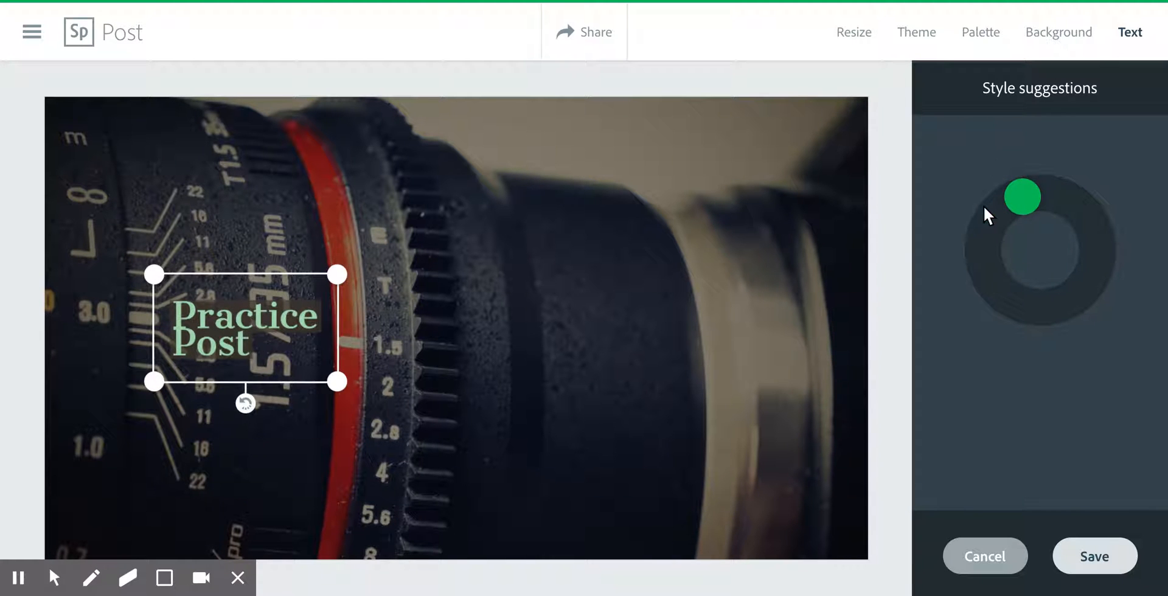
pyautogui.click(982, 553)
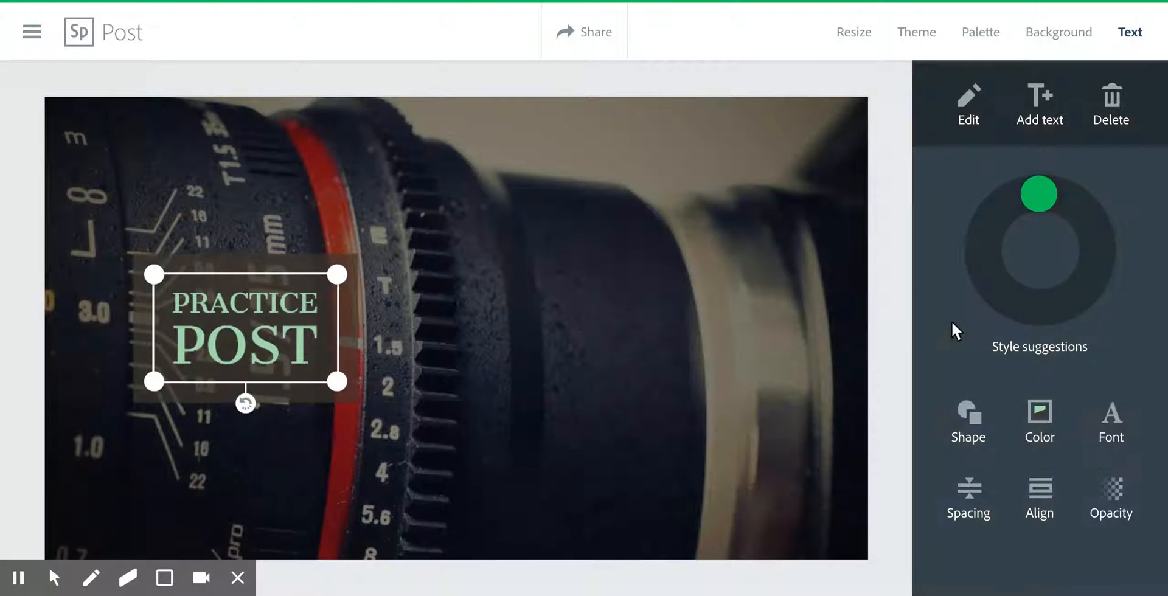
# Review the publishing and sharing options for the post, and close them without publishing.
pyautogui.click(590, 29)
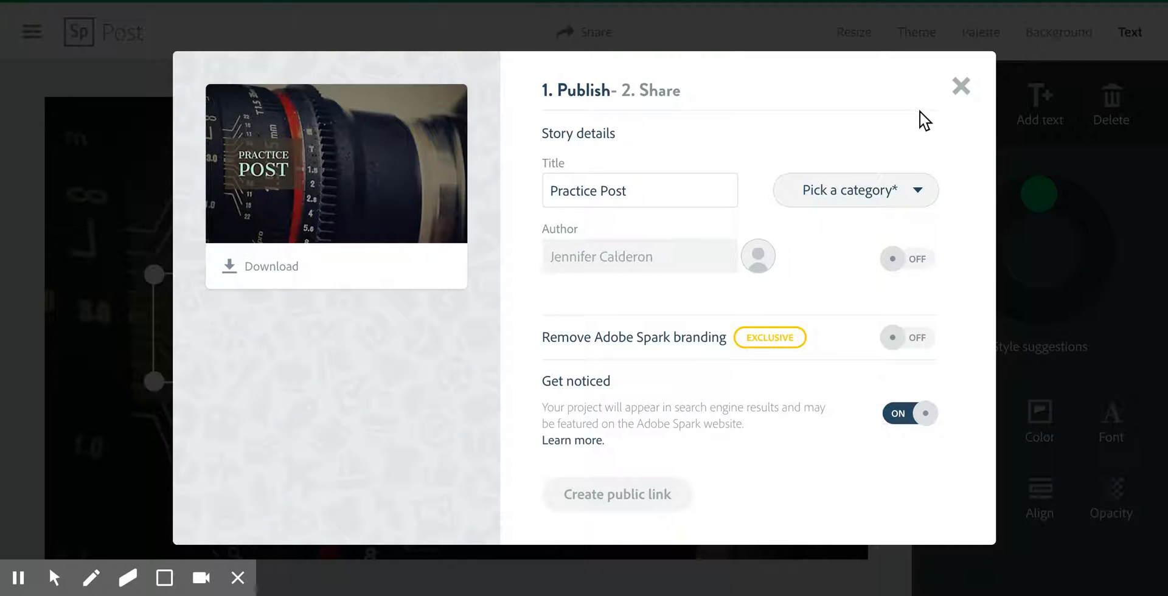
pyautogui.click(961, 87)
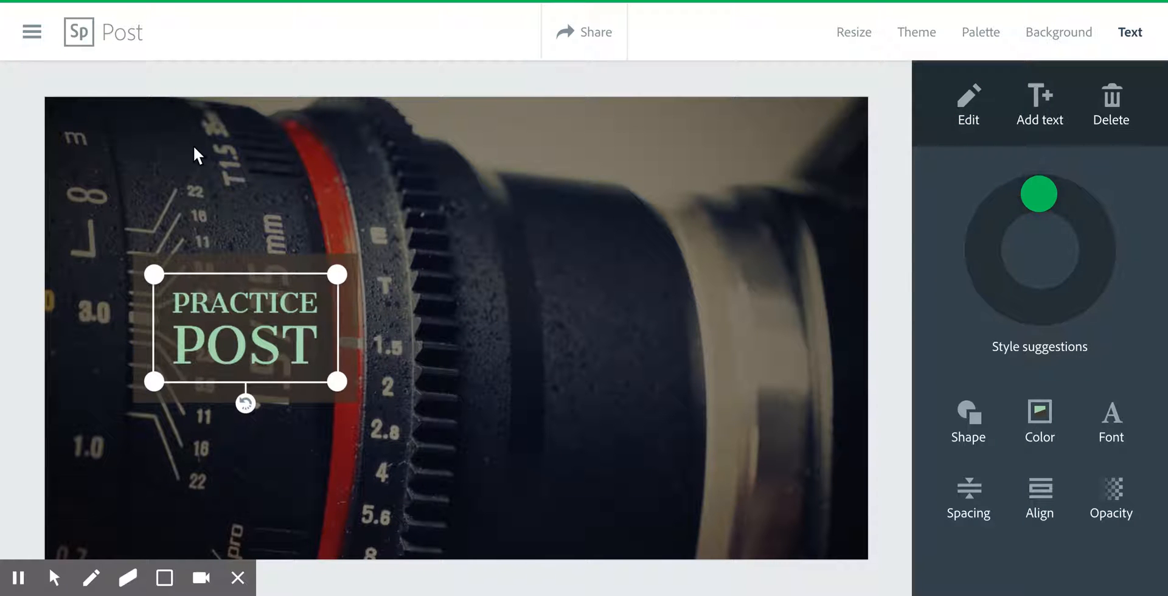
# Create a new Adobe Spark Page with the title "REVIEW" and the subtitle "PHOTOSYNTHESIS".
pyautogui.click(27, 30)
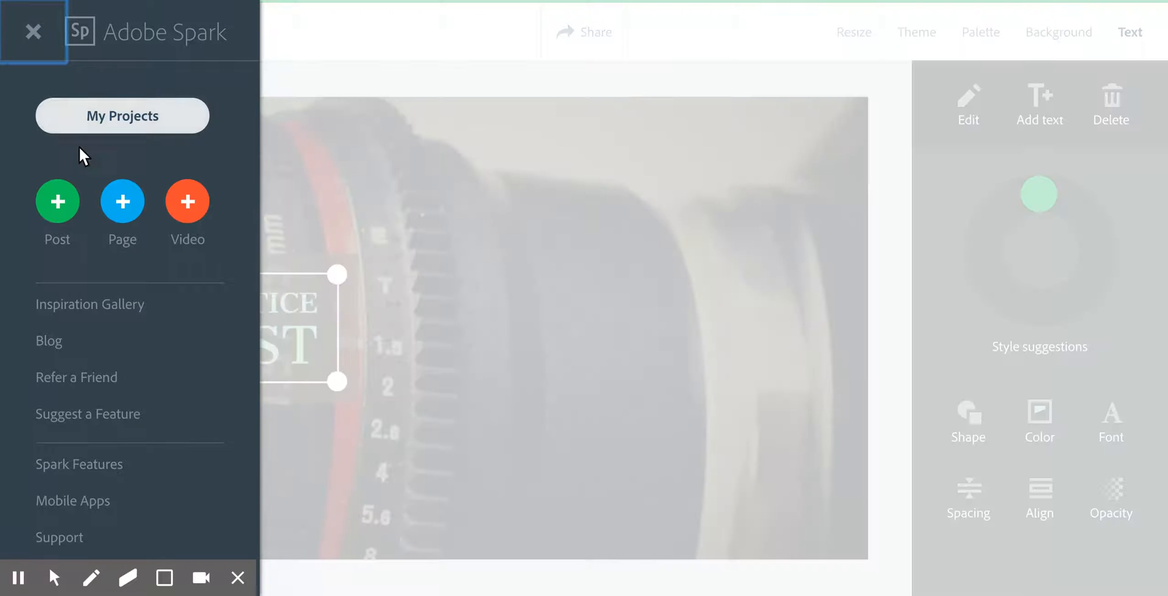
pyautogui.click(124, 210)
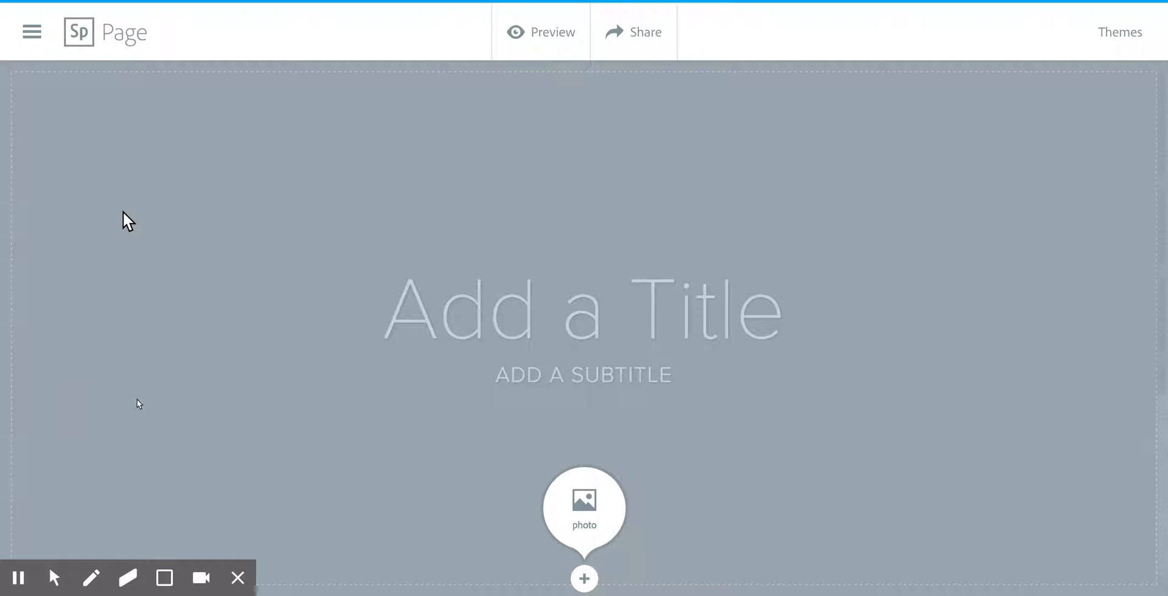
pyautogui.click(582, 321)
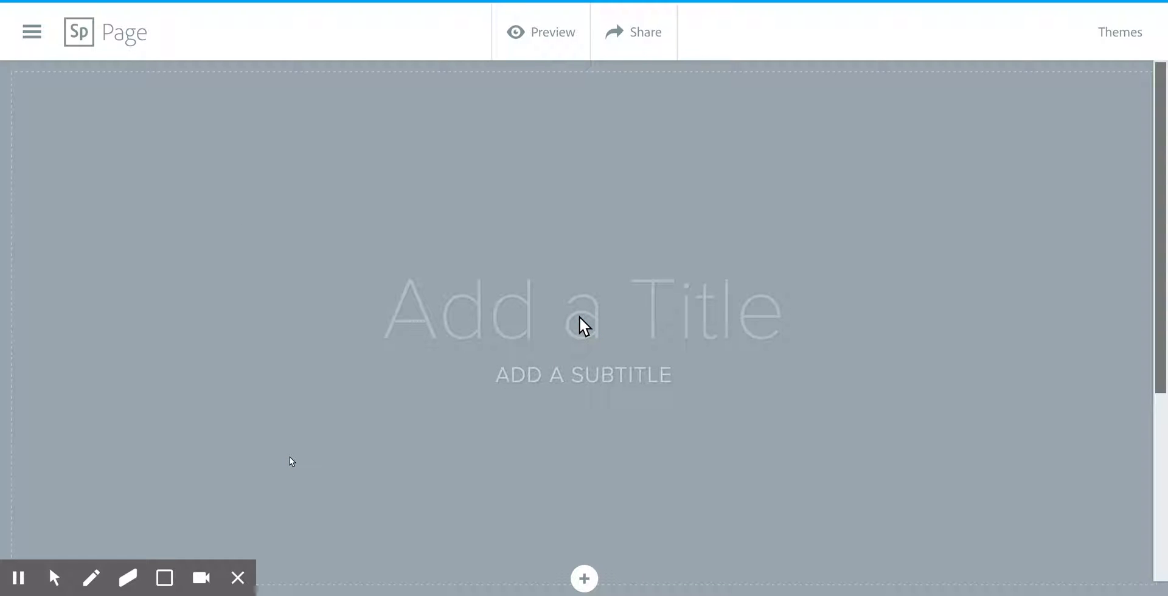
pyautogui.write('REVIEW')
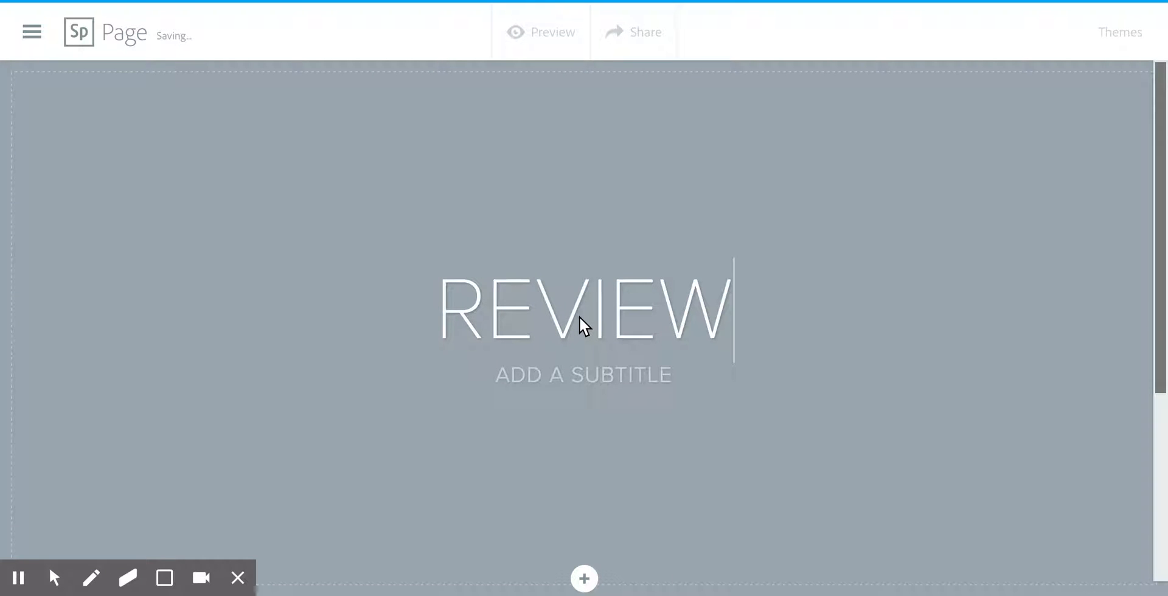
pyautogui.click(579, 369)
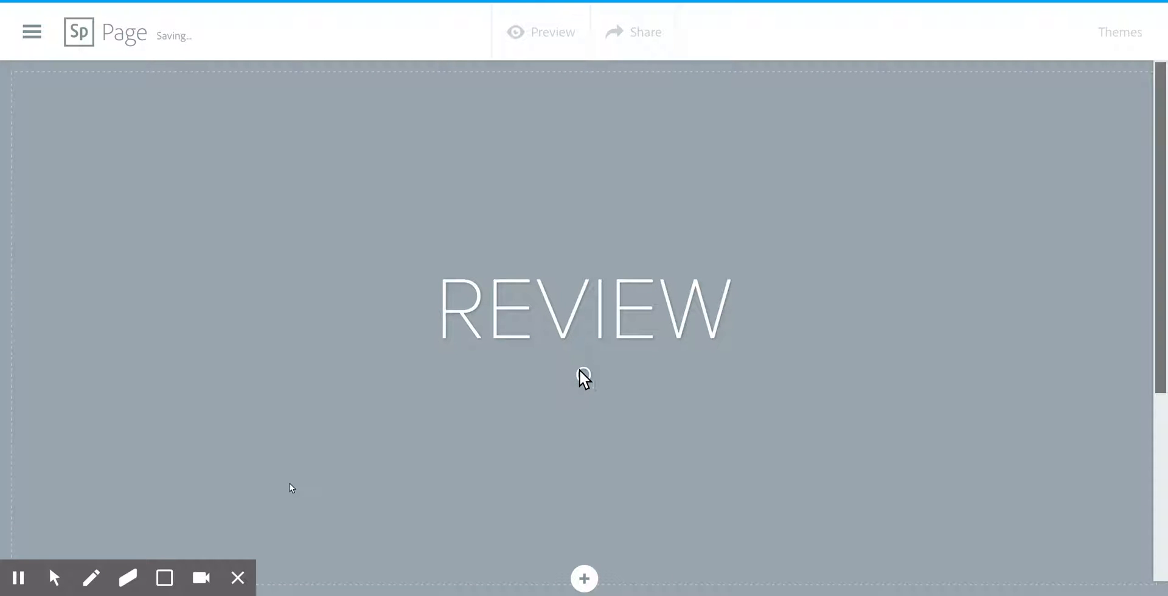
pyautogui.write('PHOTOSYNTHESIS')
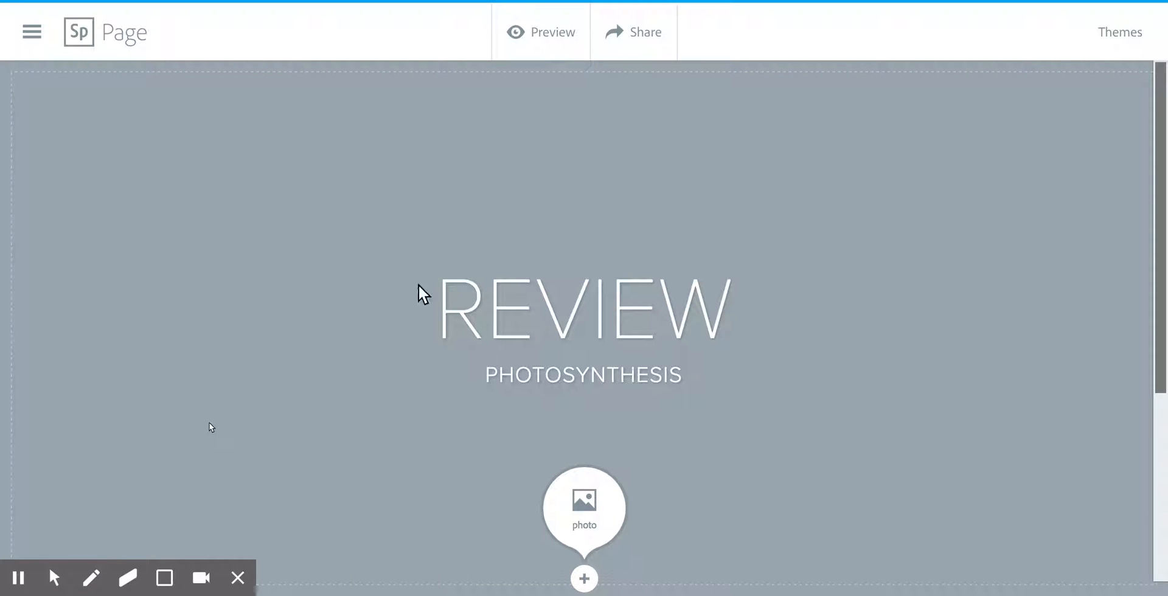
# Search for "flower" and then "leaf" photos, and set the green maple leaf photo as the page's title background.
pyautogui.click(585, 490)
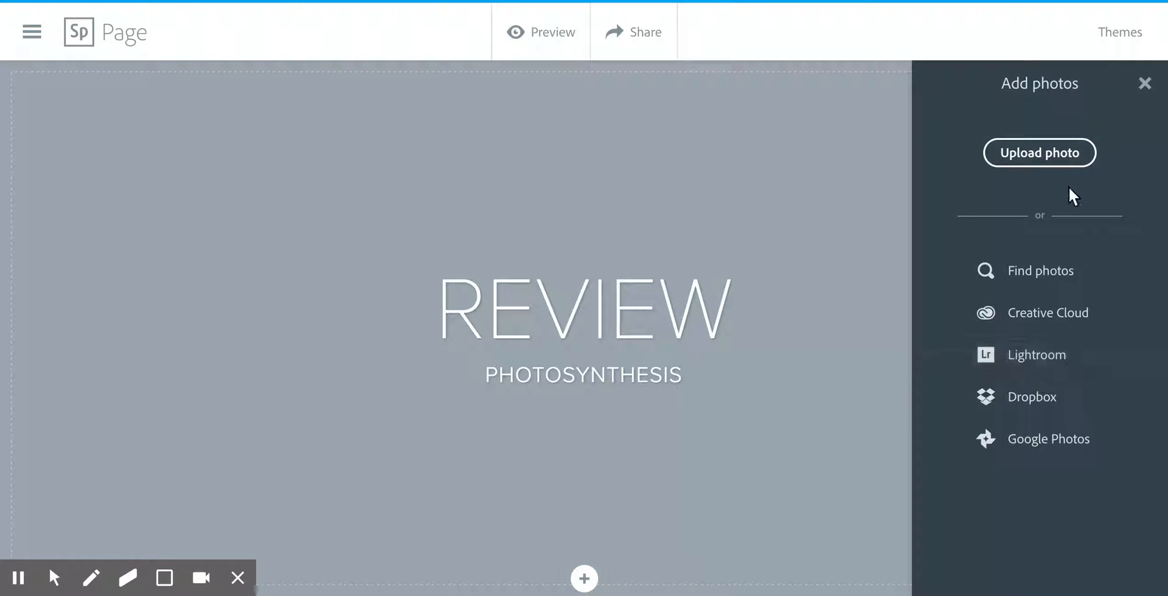
pyautogui.click(1051, 270)
pyautogui.write('flower')
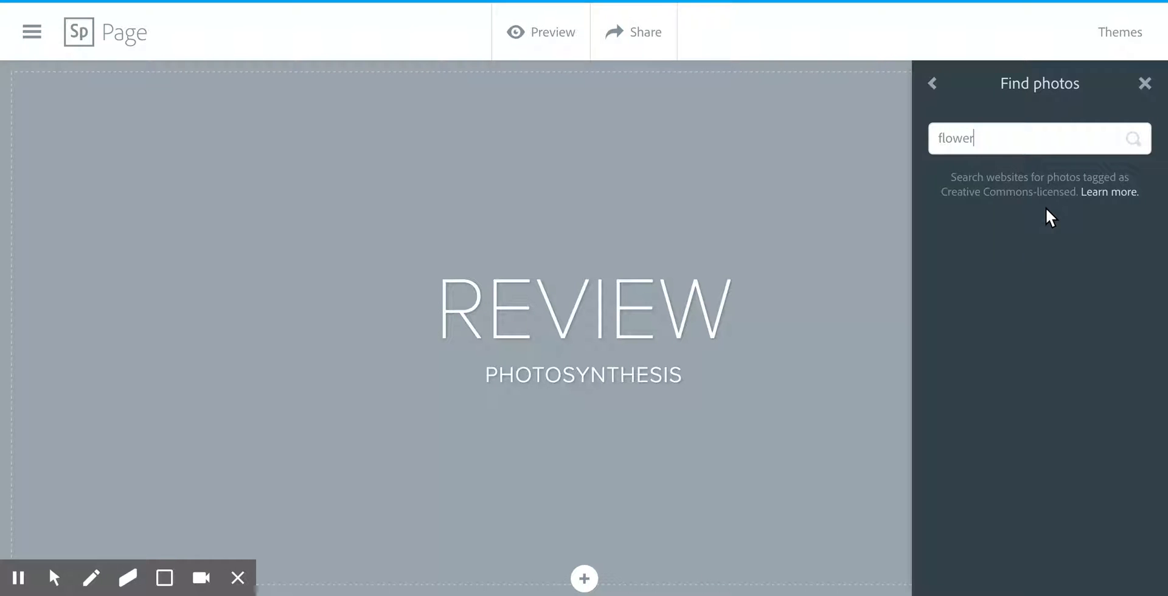
pyautogui.press('Return')
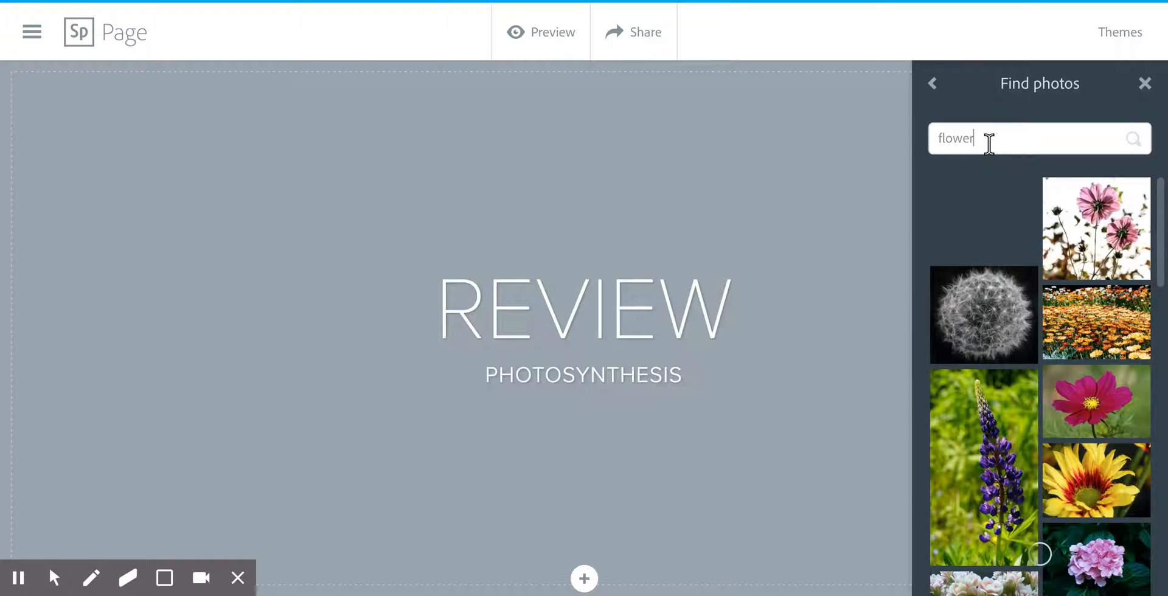
pyautogui.moveTo(1014, 138); pyautogui.dragTo(935, 138)
pyautogui.write('leaf')
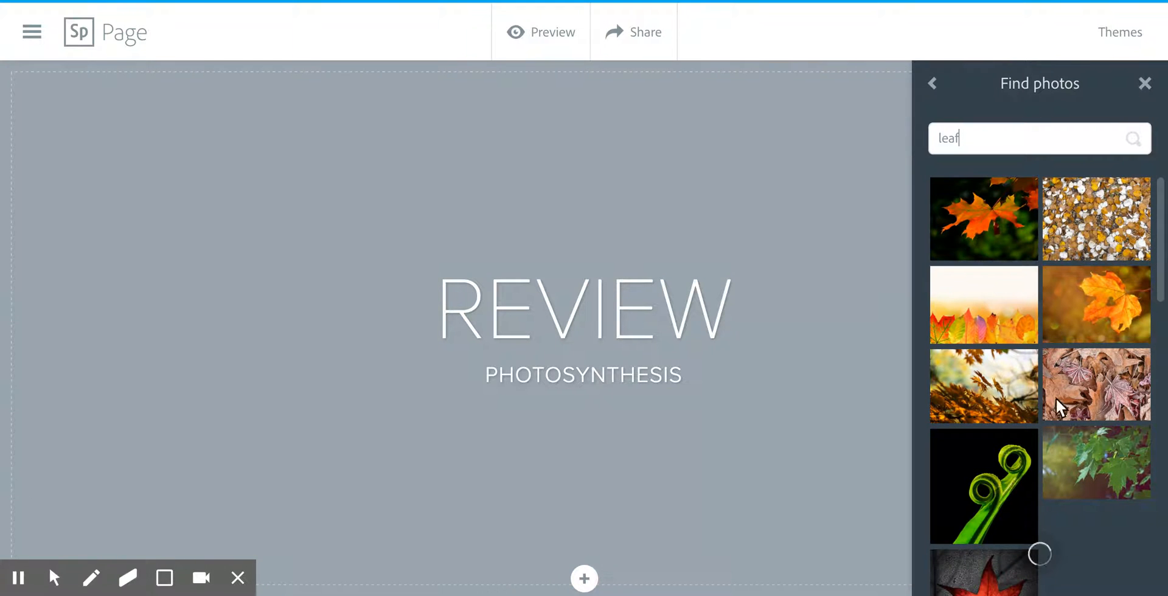
pyautogui.click(1120, 463)
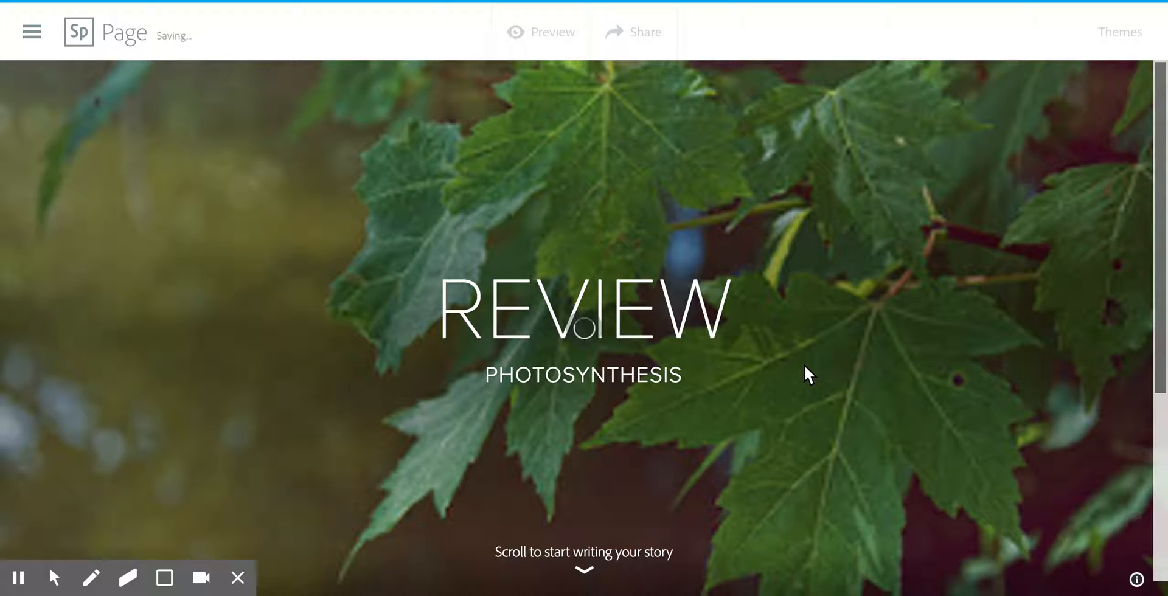
pyautogui.scroll(-4, 803, 365)
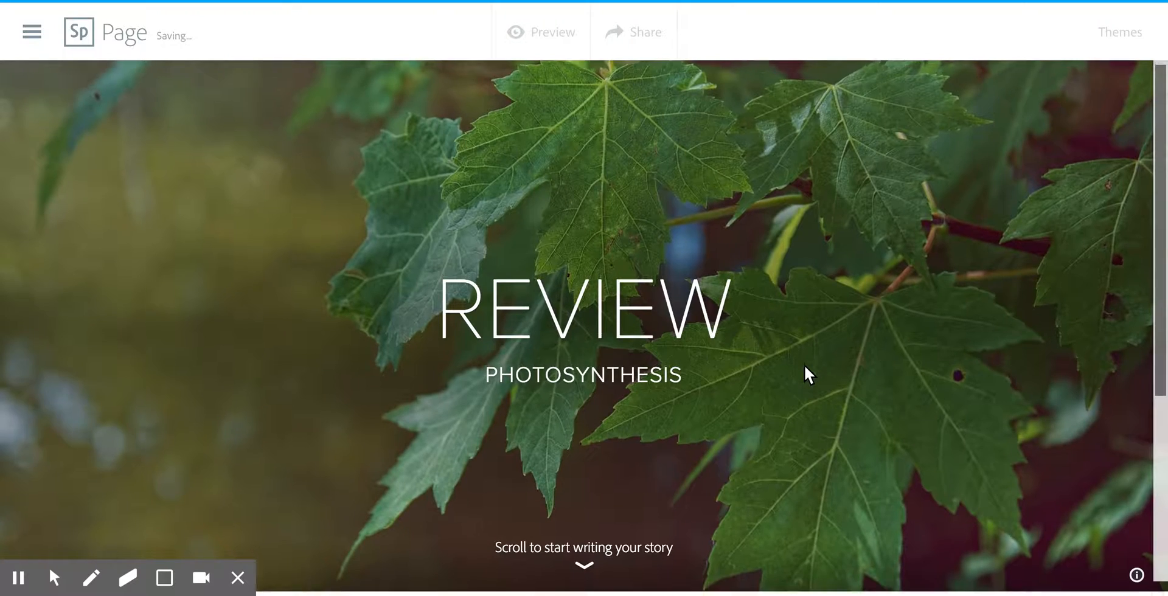
pyautogui.scroll(4, 804, 365)
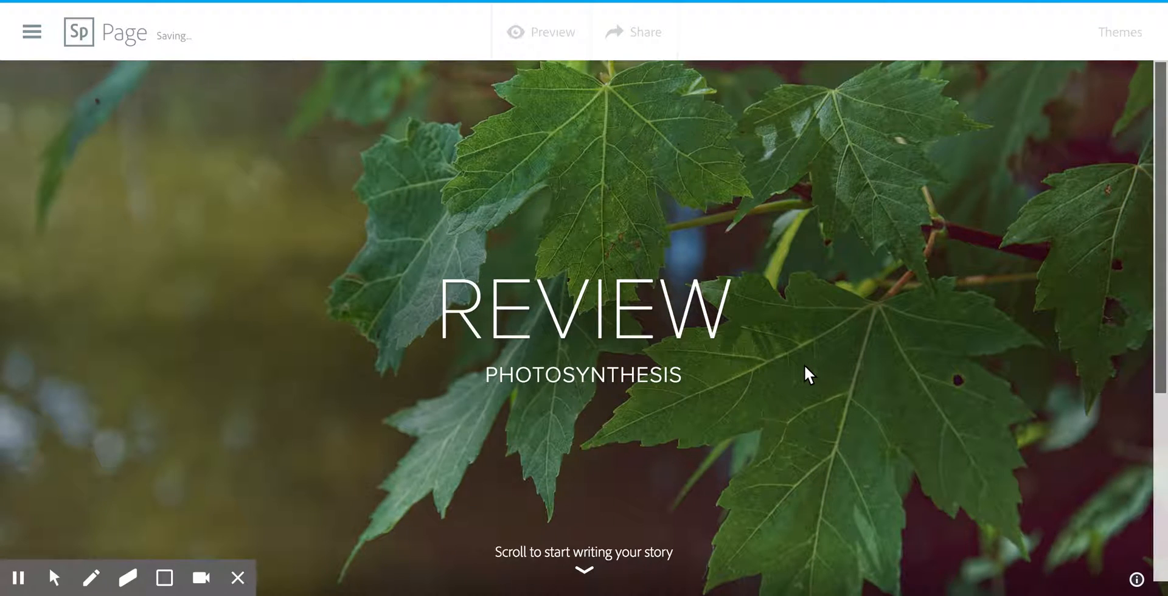
pyautogui.scroll(-4, 803, 364)
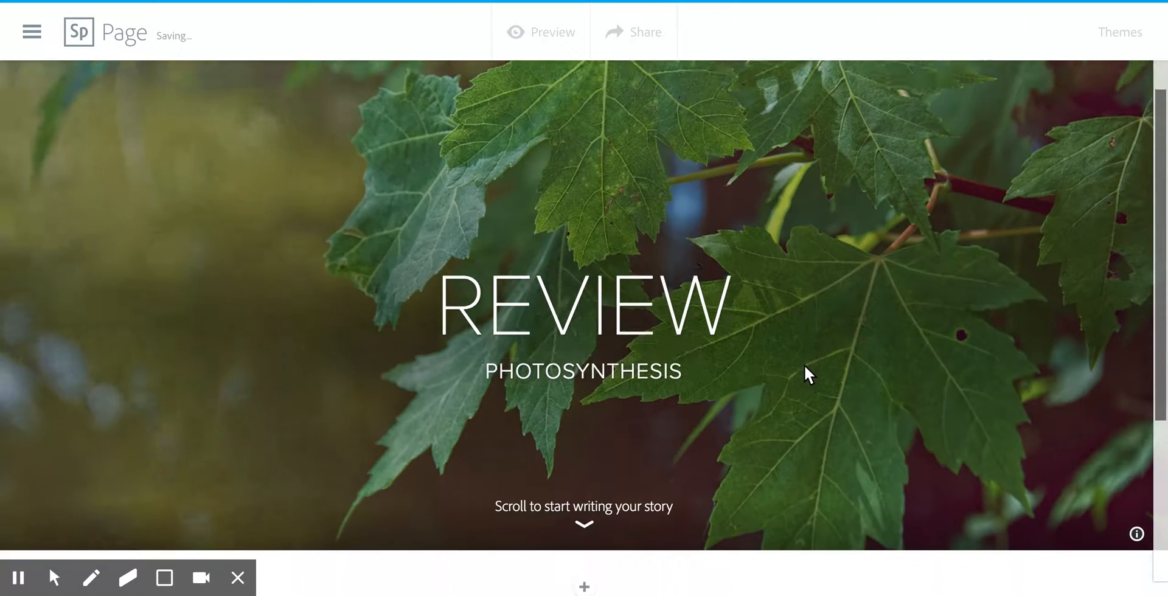
# Add a glideshow below the title section with the orange heart-hole maple leaf and frosted brown leaves photos.
pyautogui.scroll(-2, 804, 364)
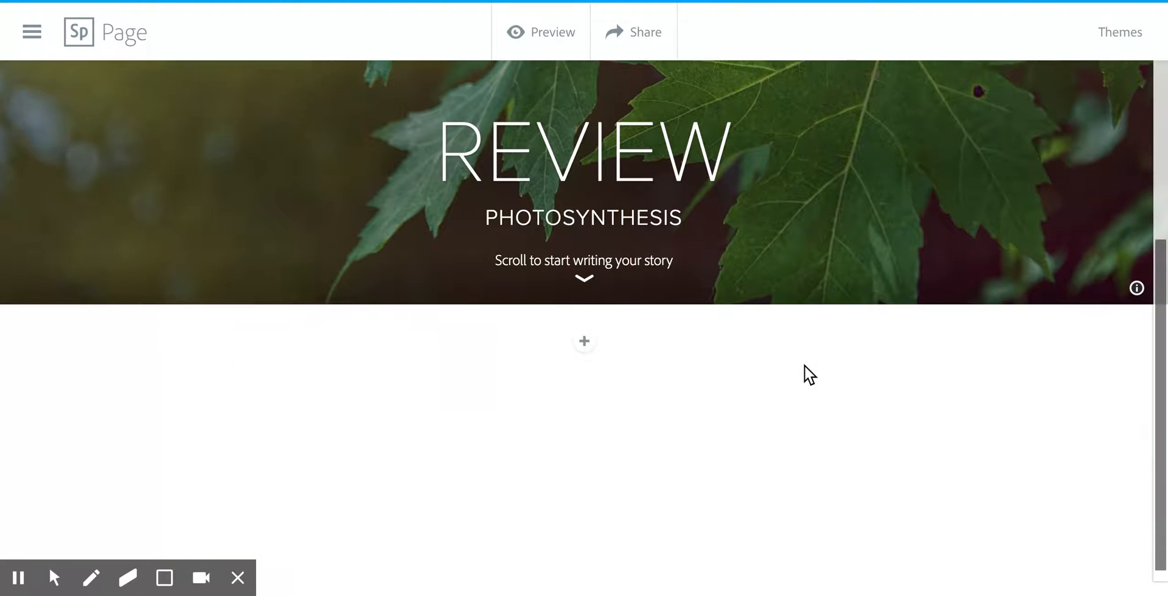
pyautogui.scroll(-1, 660, 421)
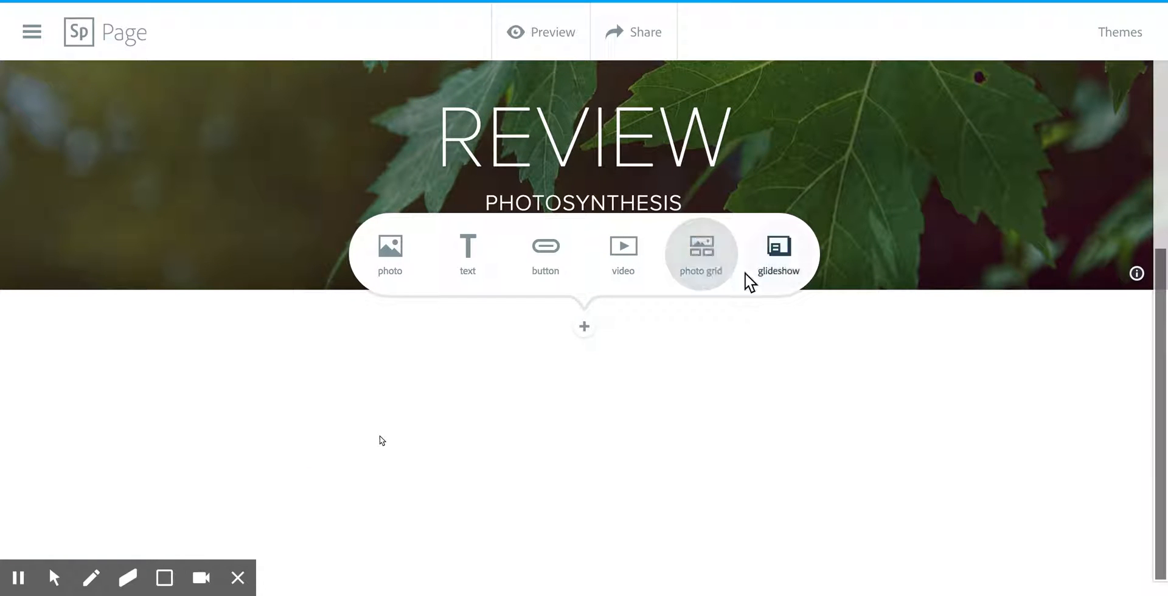
pyautogui.click(764, 281)
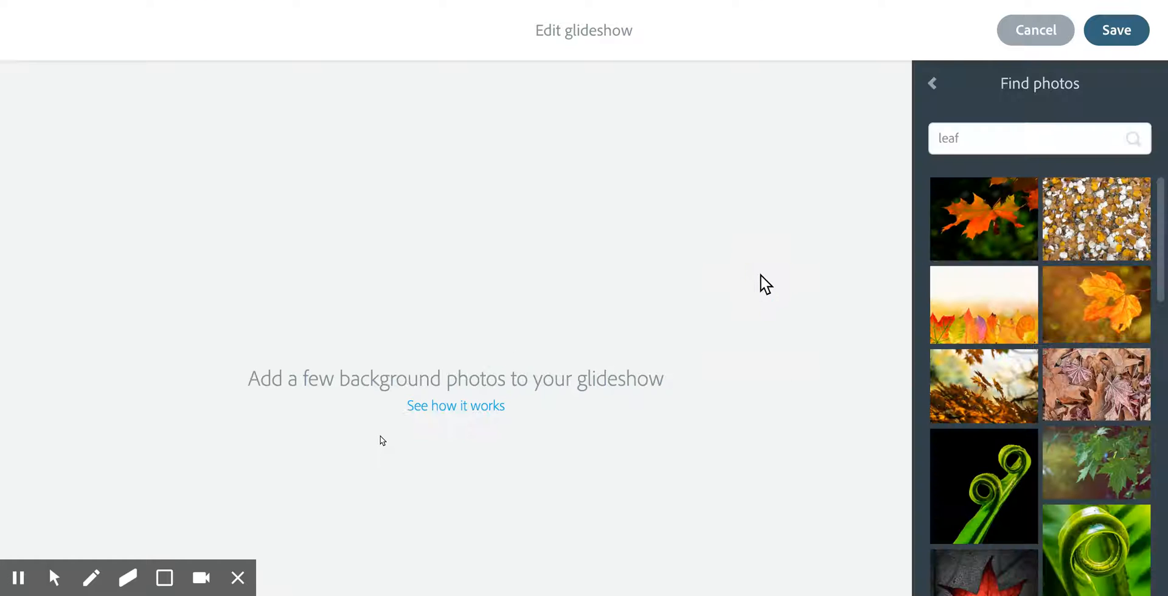
pyautogui.click(1053, 289)
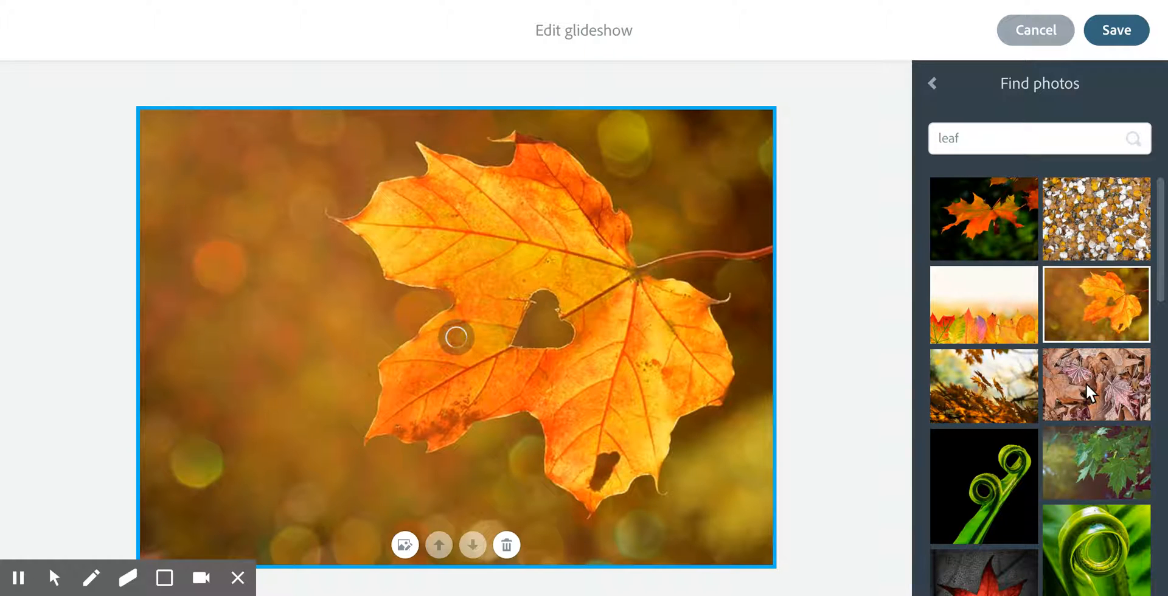
pyautogui.click(1086, 382)
# Add the green leaf-vein close-up and the orange maple leaves against blue sky to the glideshow, and save it.
pyautogui.scroll(-5, 1085, 382)
pyautogui.scroll(-3, 1085, 382)
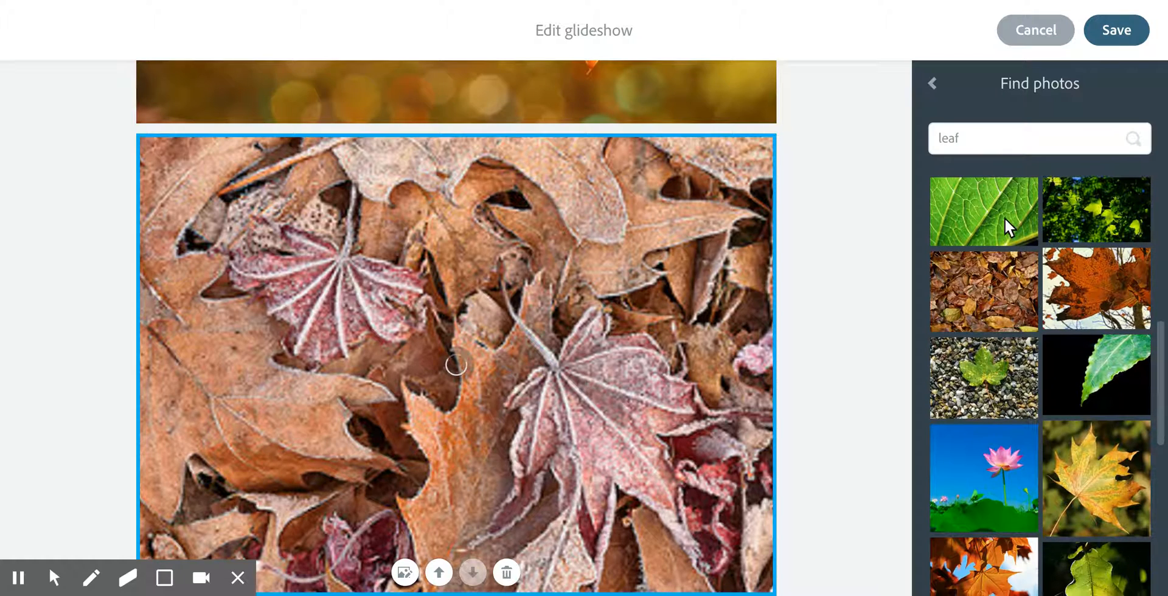
pyautogui.click(970, 210)
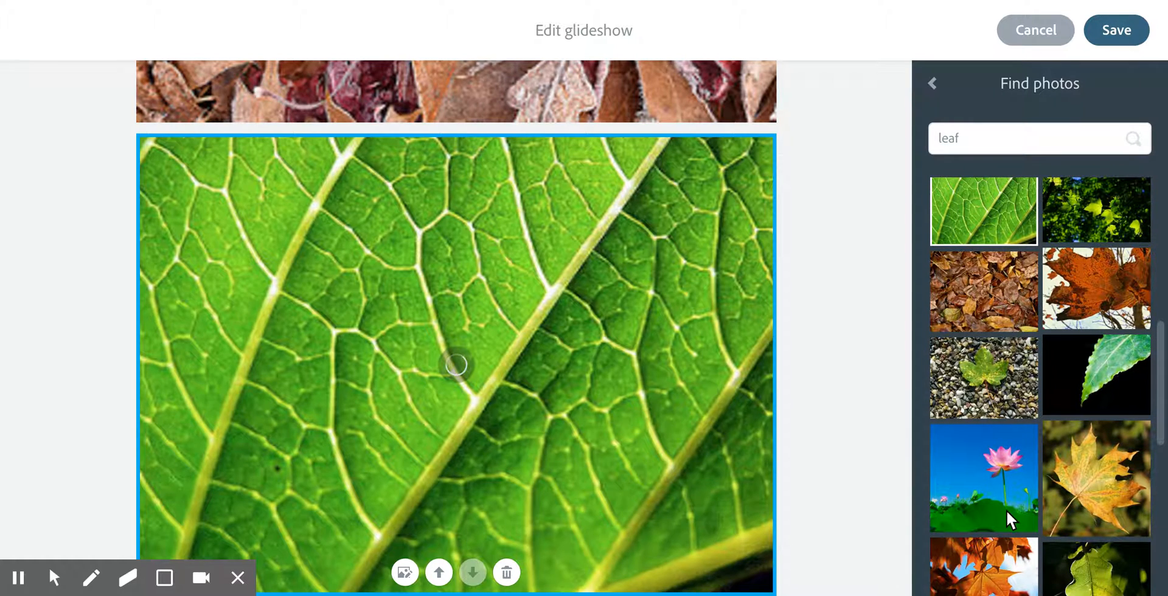
pyautogui.scroll(-3, 1024, 511)
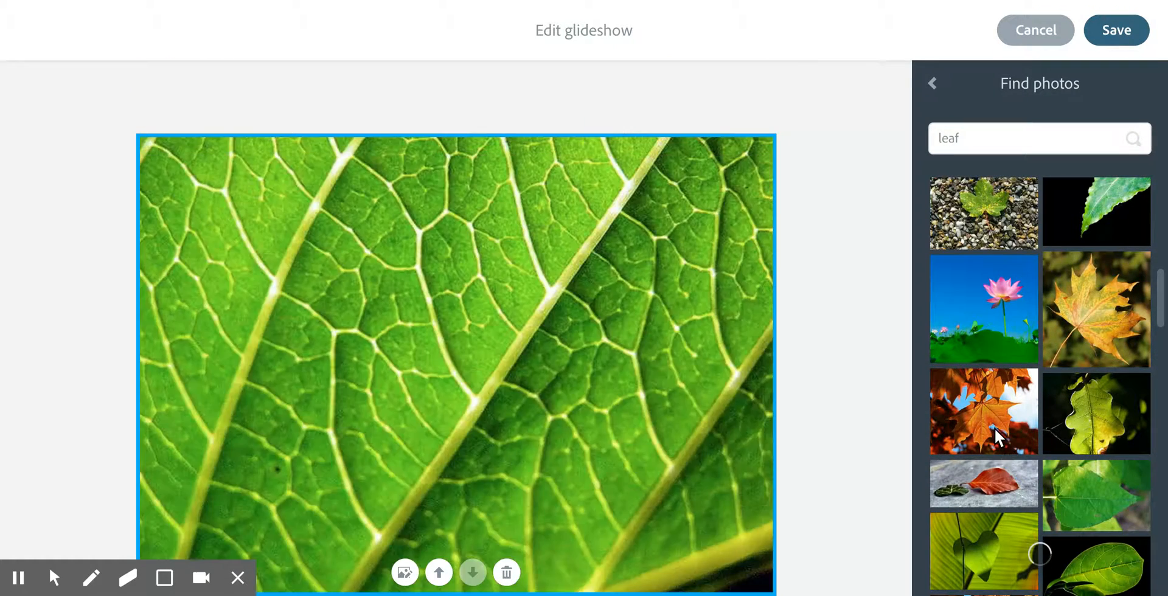
pyautogui.click(997, 437)
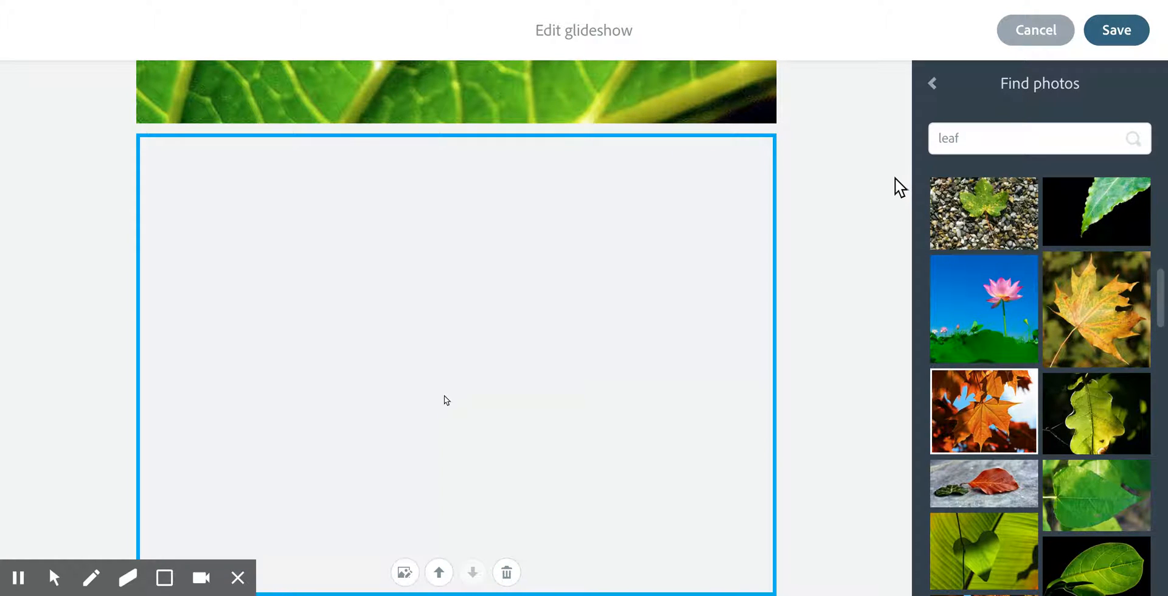
pyautogui.scroll(10, 877, 239)
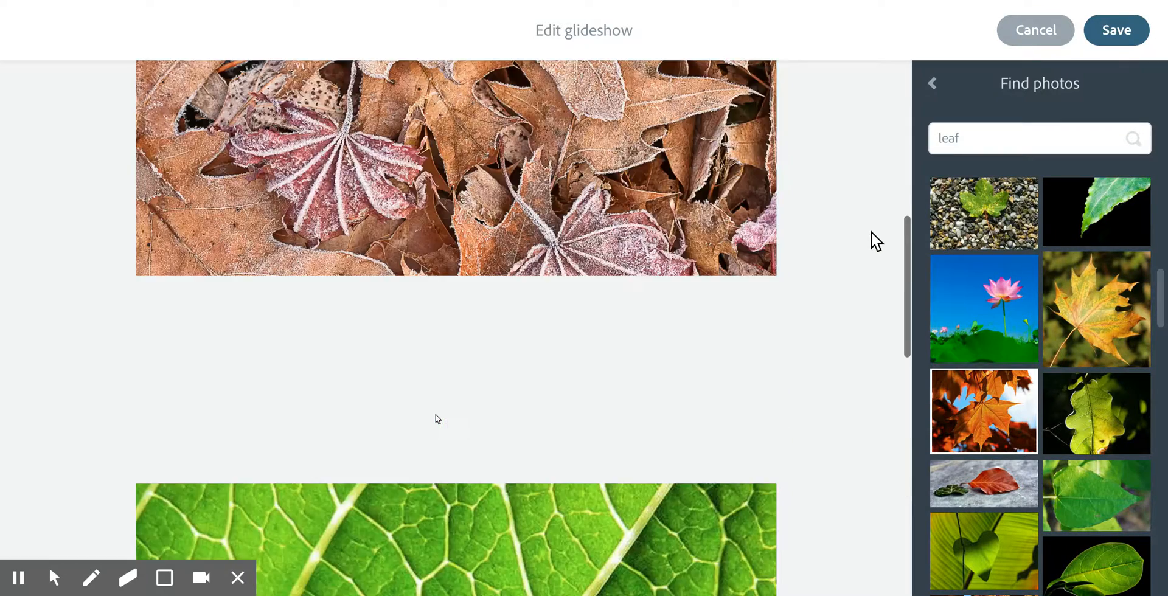
pyautogui.scroll(5, 876, 241)
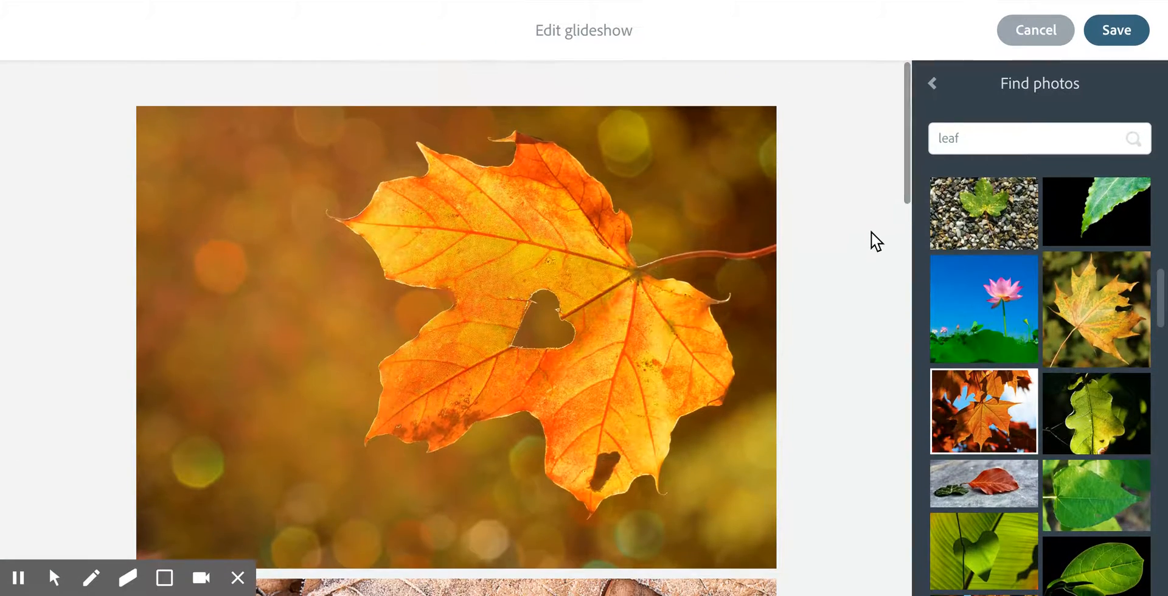
pyautogui.click(1117, 30)
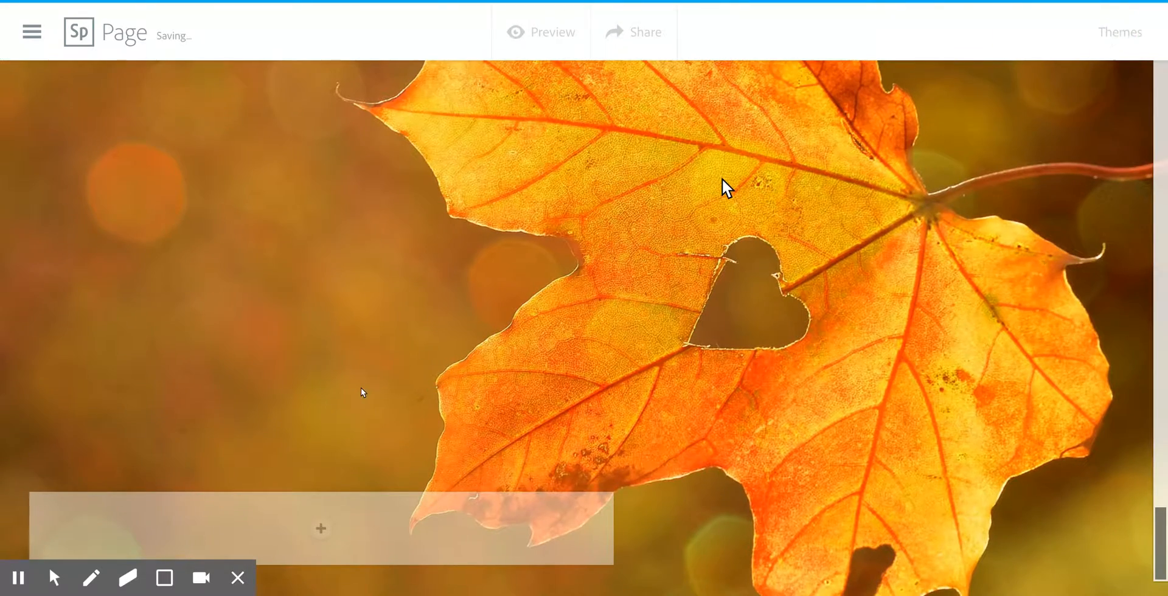
# Examine the glideshow's photo transitions and caption areas in the page editor, down to the end of the page.
pyautogui.scroll(-1, 721, 178)
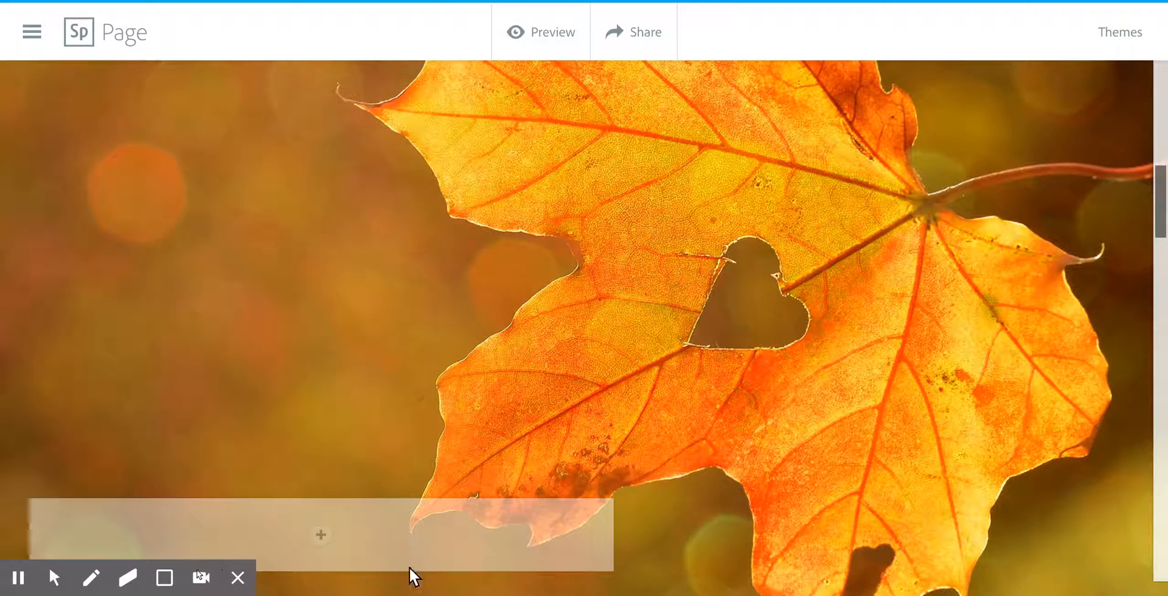
pyautogui.scroll(-5, 415, 527)
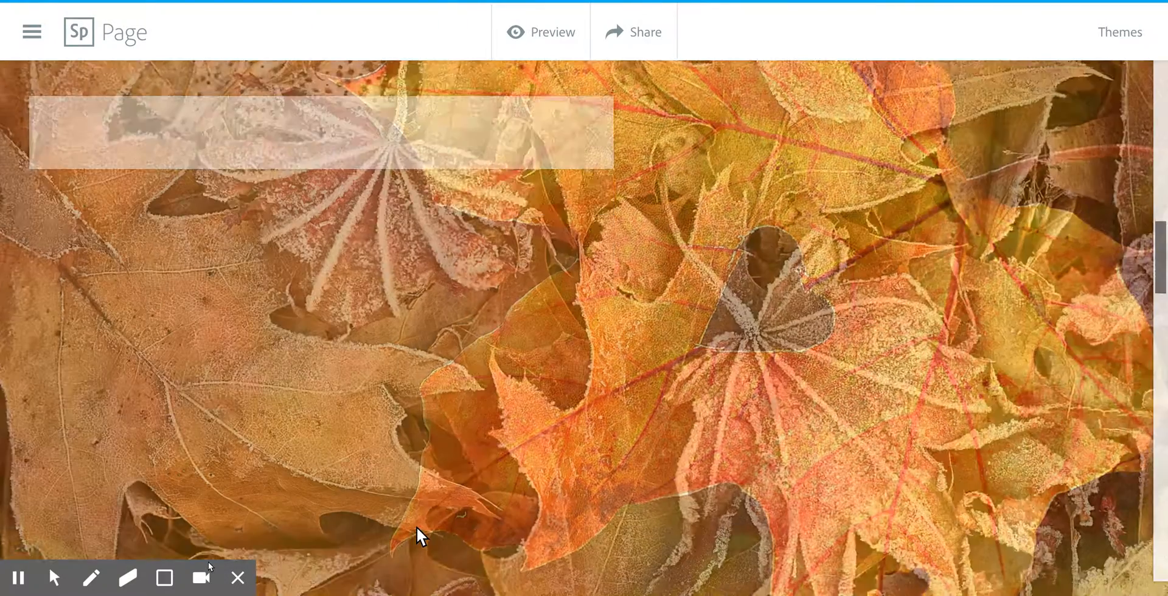
pyautogui.scroll(-3, 416, 527)
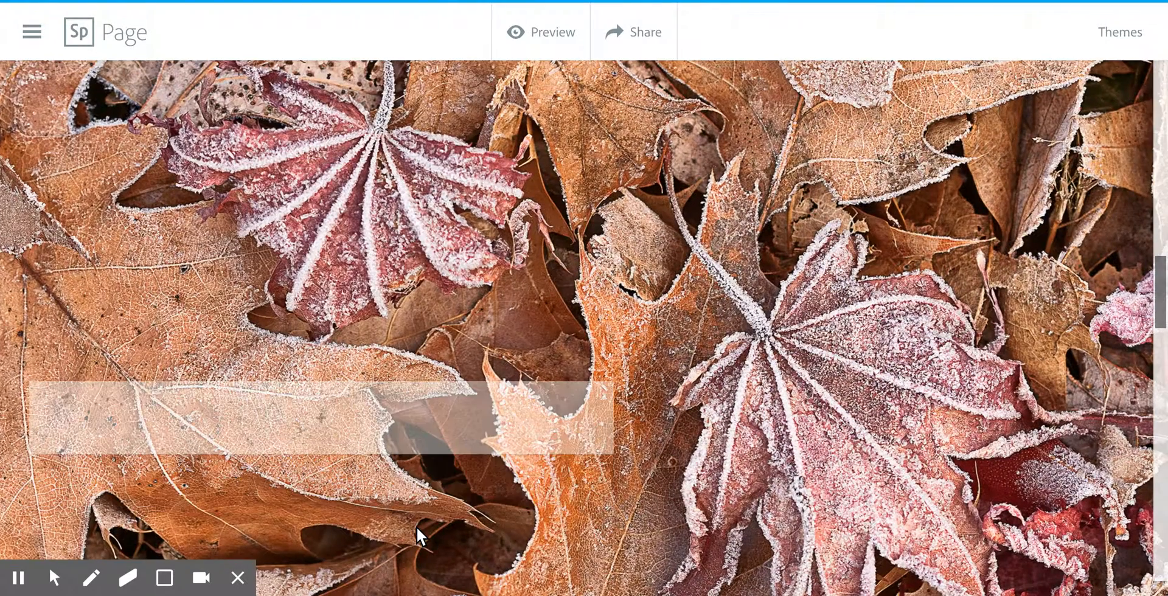
pyautogui.scroll(-2, 416, 526)
pyautogui.scroll(-4, 416, 522)
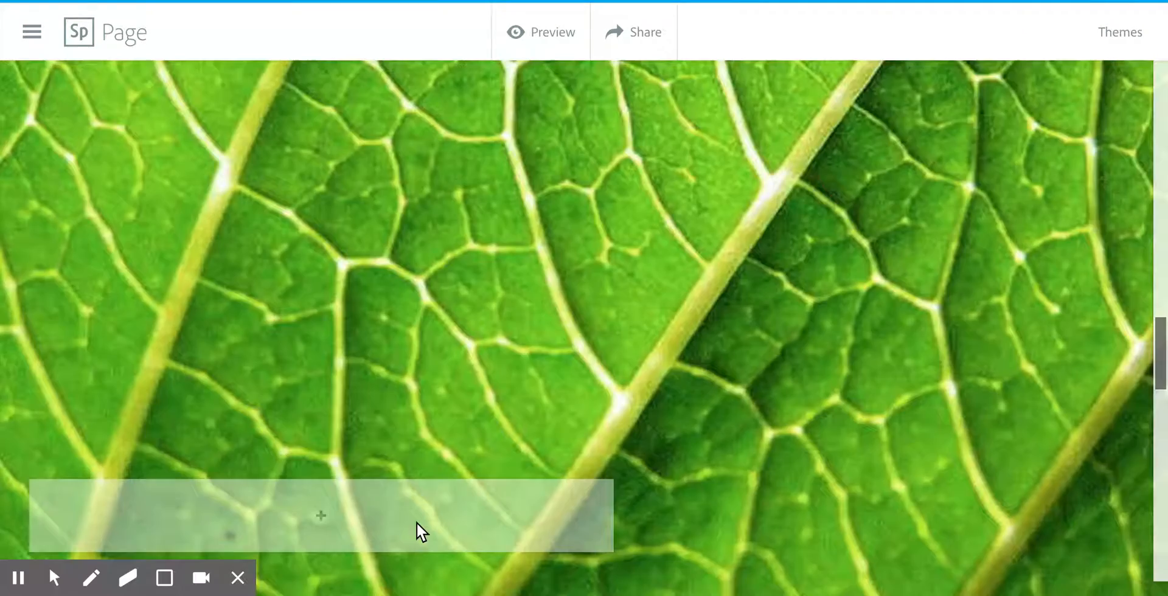
pyautogui.scroll(-2, 416, 522)
pyautogui.scroll(-6, 417, 521)
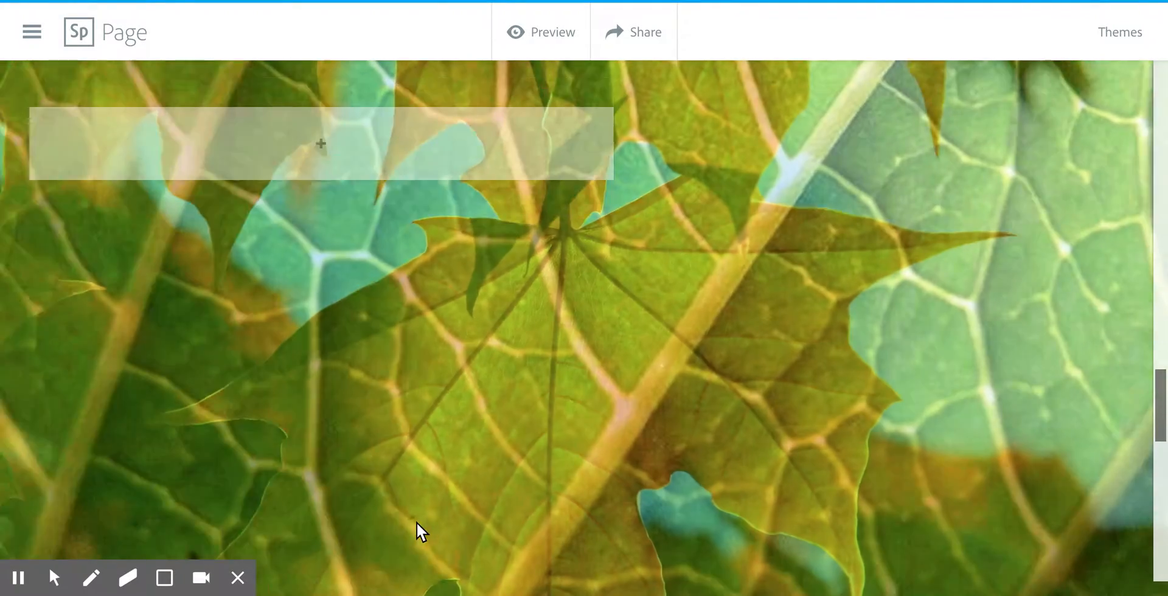
pyautogui.scroll(-5, 416, 522)
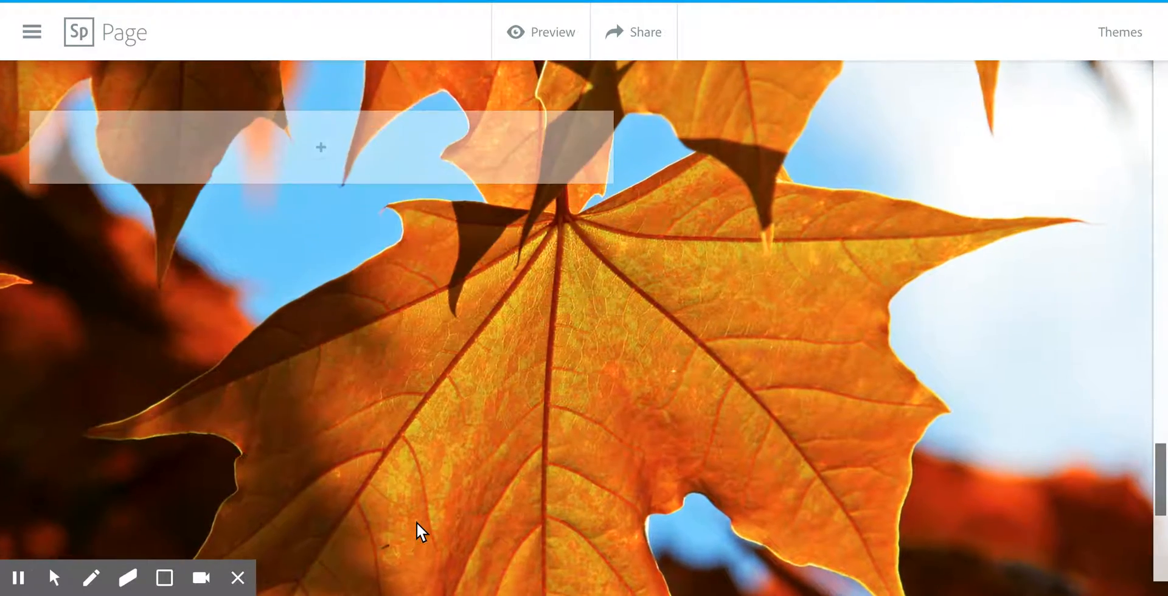
pyautogui.scroll(3, 416, 522)
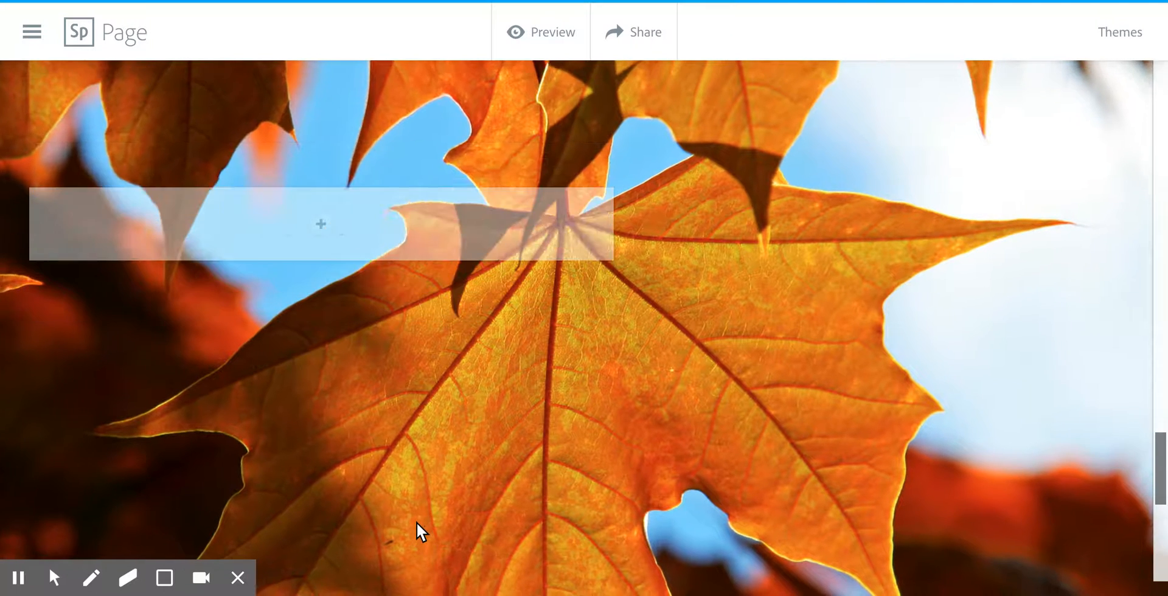
pyautogui.scroll(-5, 416, 522)
pyautogui.scroll(-3, 413, 481)
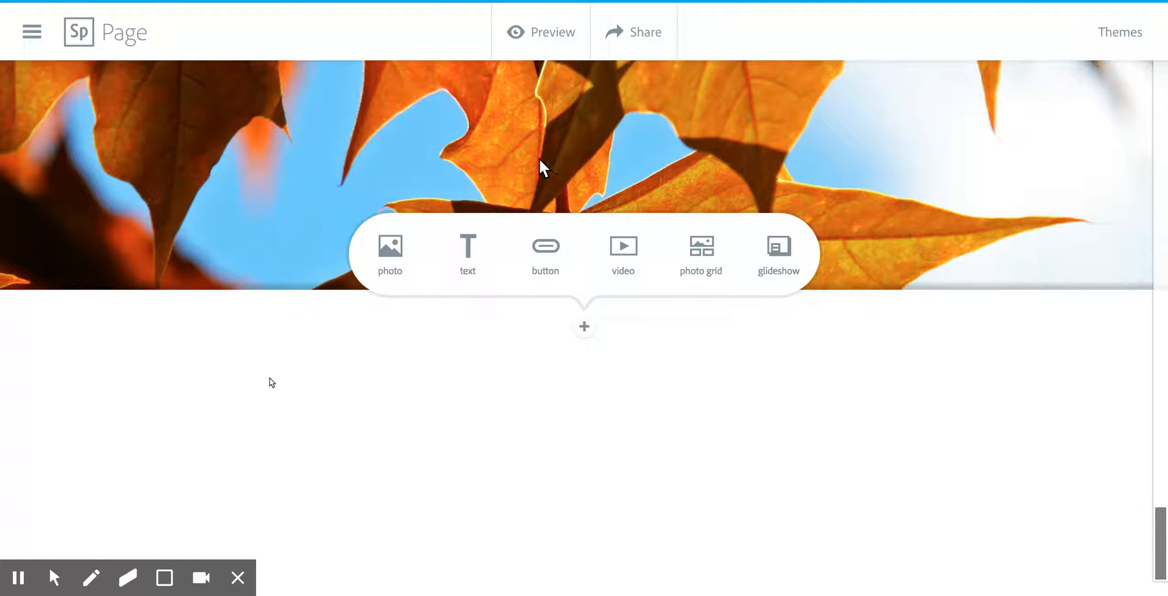
# Preview the finished page from the title through the glideshow to the credits, and return to its beginning.
pyautogui.click(526, 35)
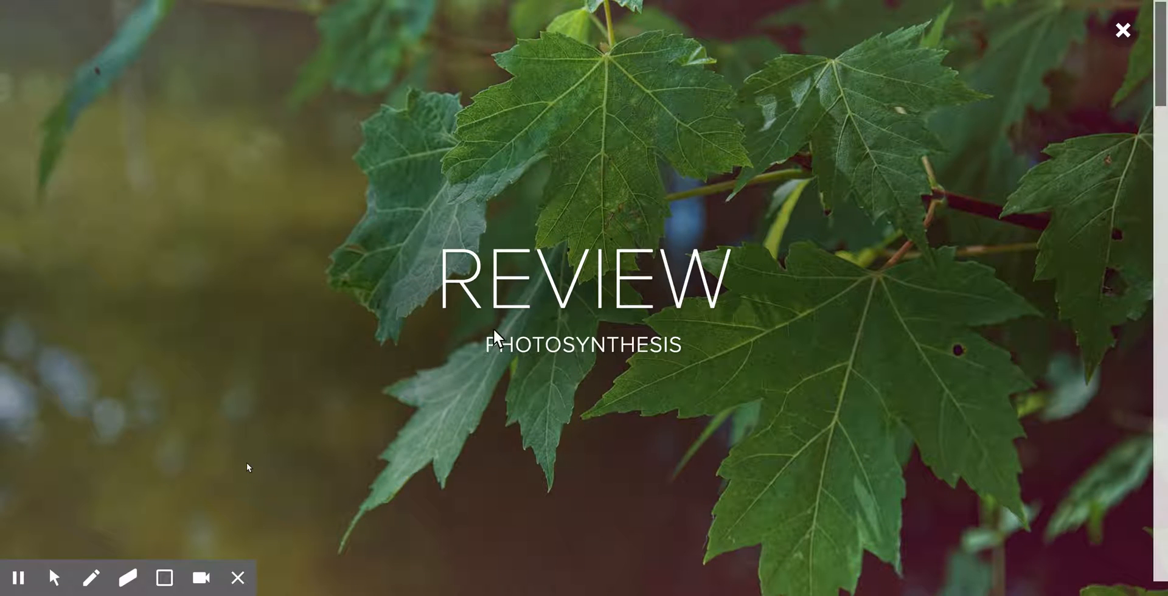
pyautogui.scroll(-5, 493, 329)
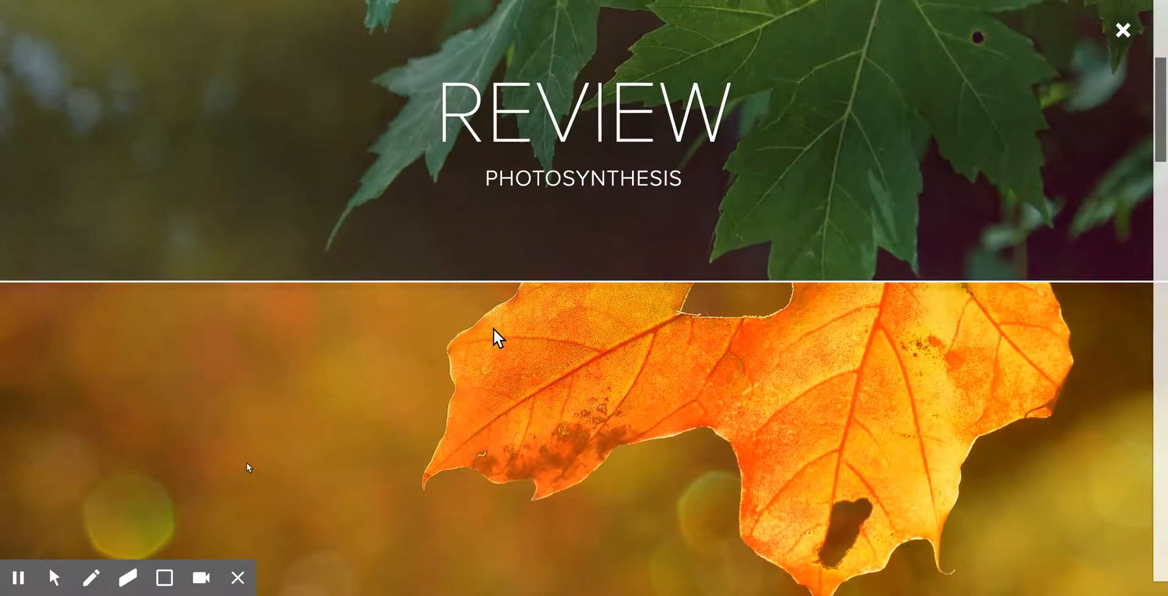
pyautogui.scroll(-3, 493, 328)
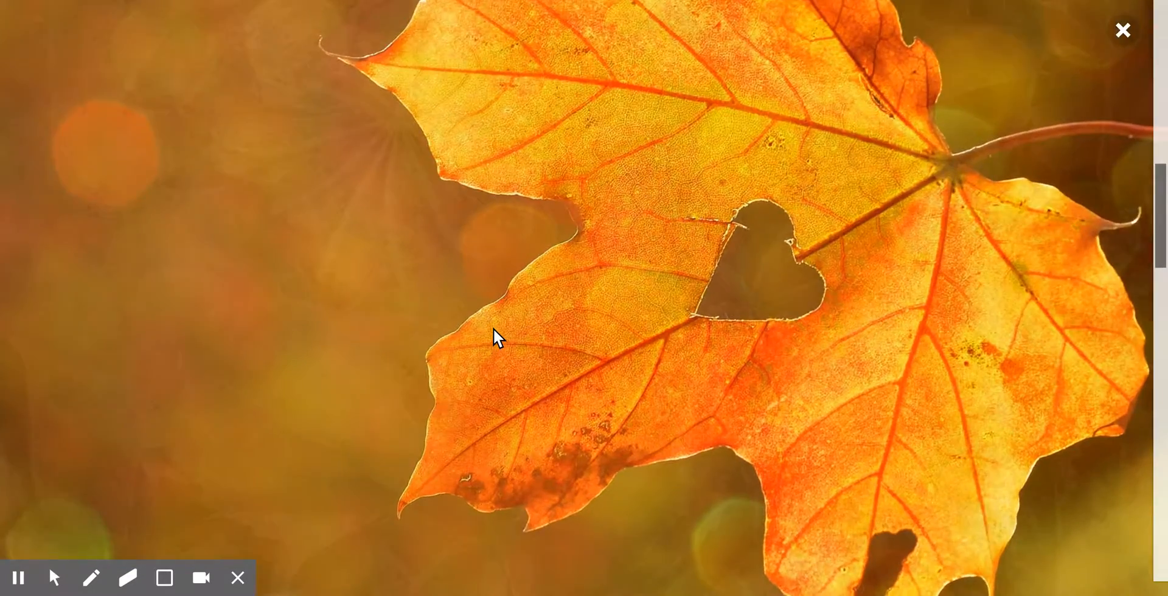
pyautogui.scroll(-5, 494, 328)
pyautogui.scroll(-15, 494, 327)
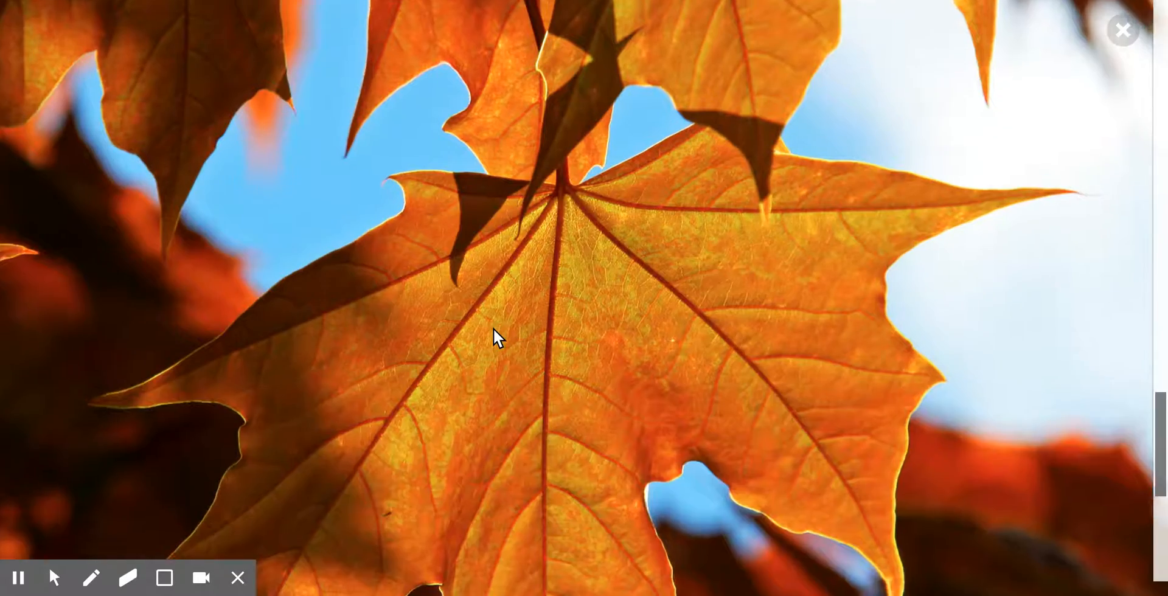
pyautogui.scroll(-3, 494, 330)
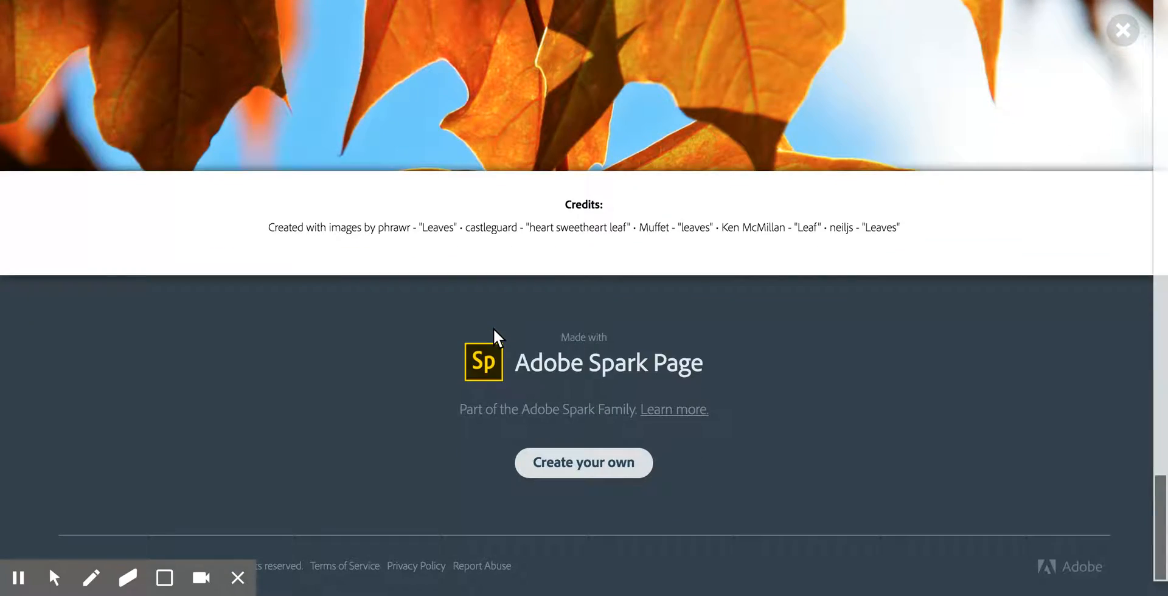
pyautogui.scroll(20, 492, 328)
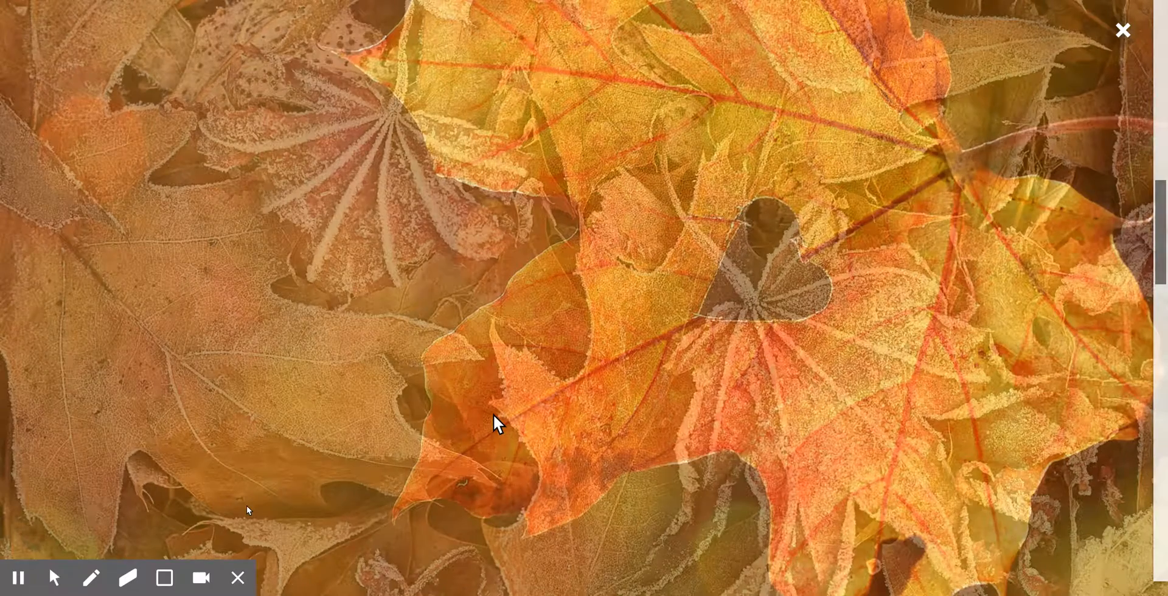
pyautogui.scroll(8, 496, 424)
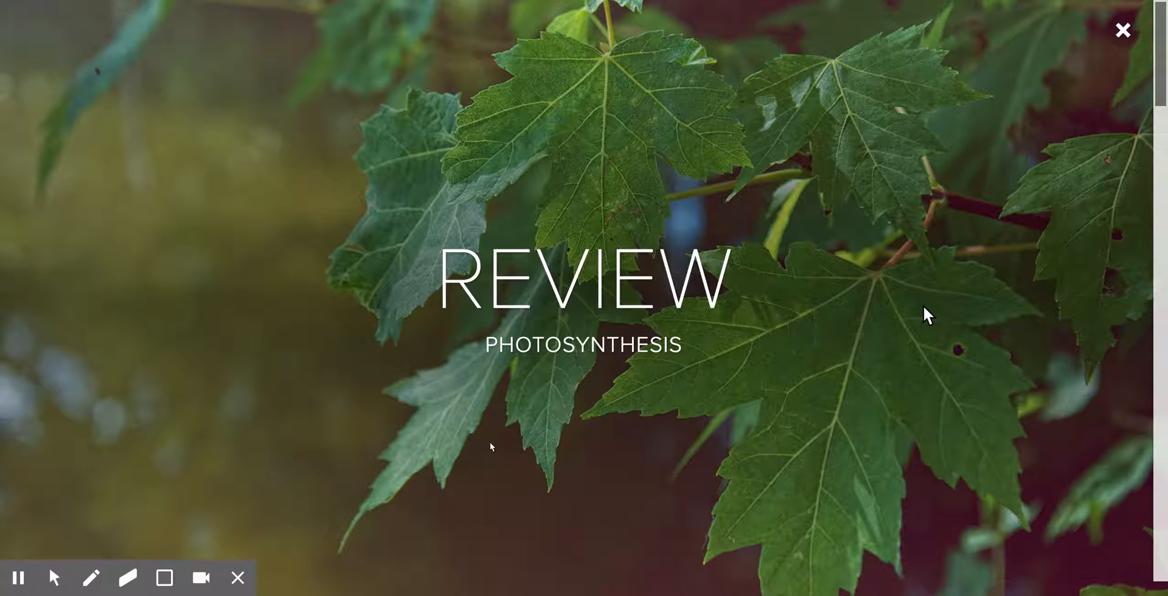